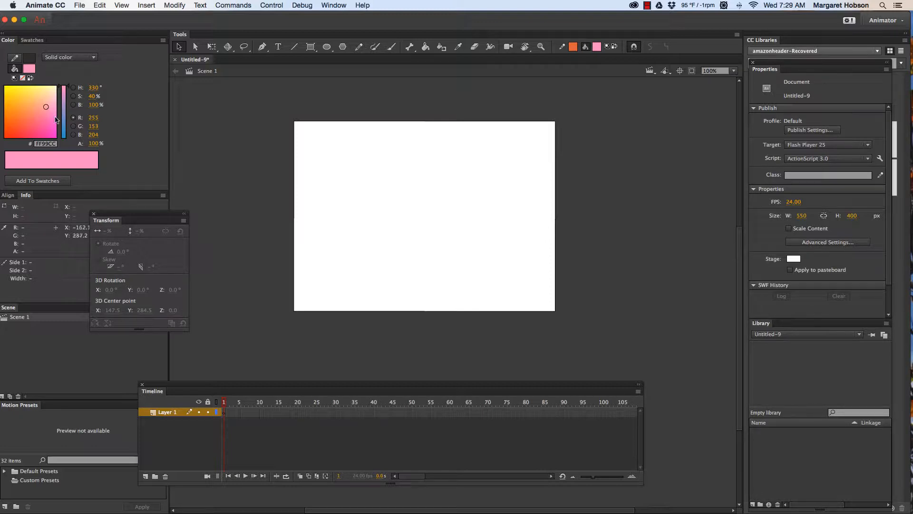
left_click(79, 6)
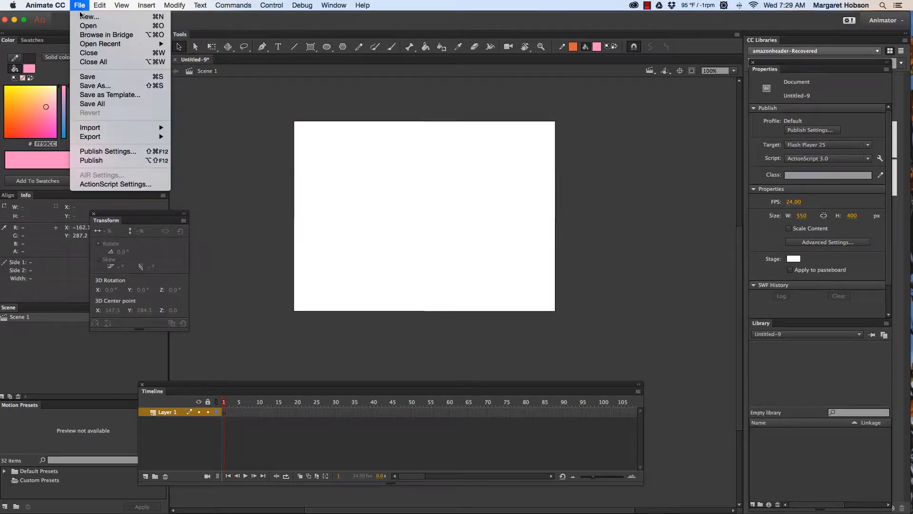
left_click(81, 17)
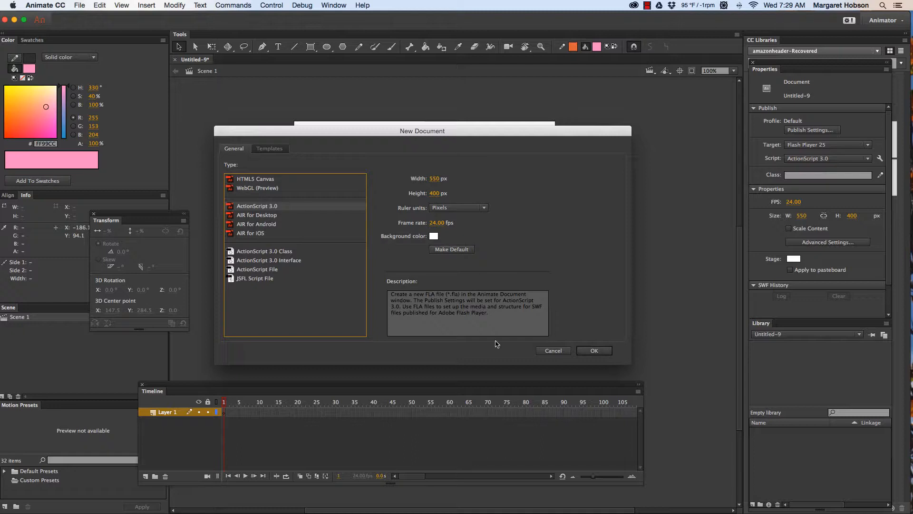
left_click(554, 351)
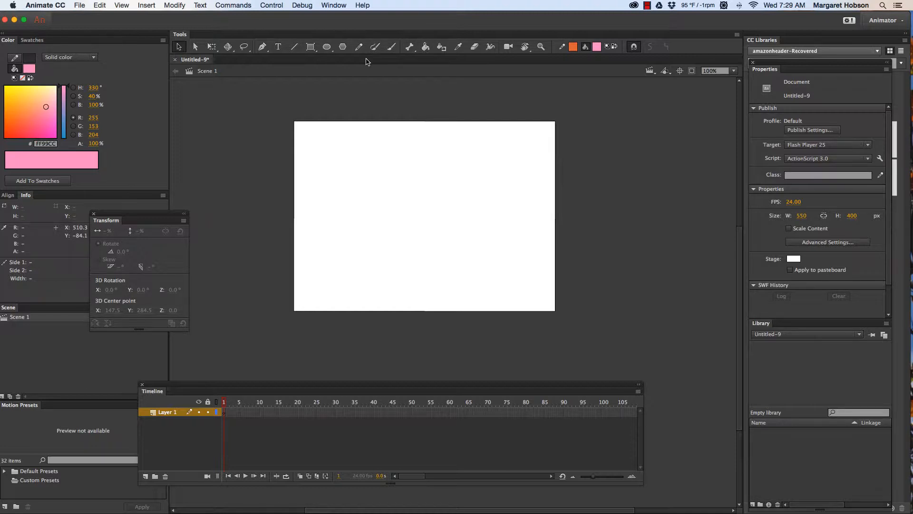
- Draw a rectangle about 228 by 148 px on the stage's lower left, resting on the bottom edge, with the Rectangle tool
left_click(314, 49)
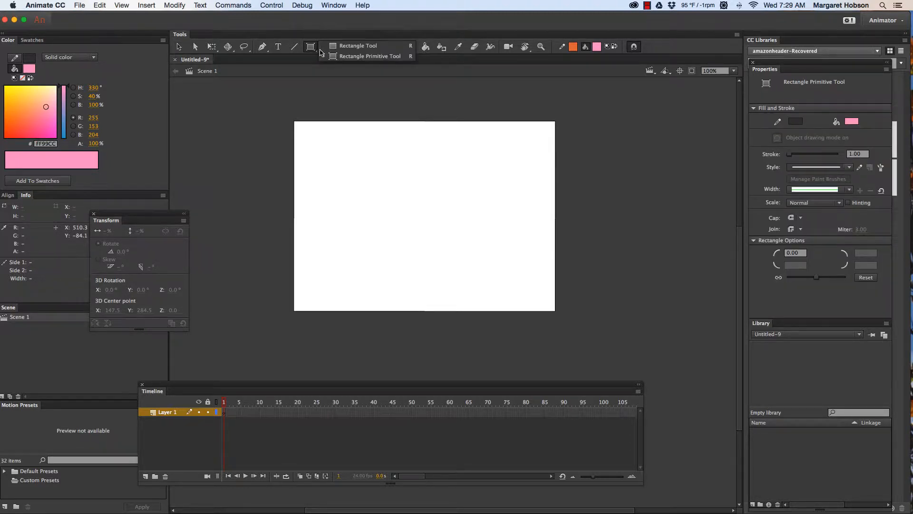
left_click(356, 45)
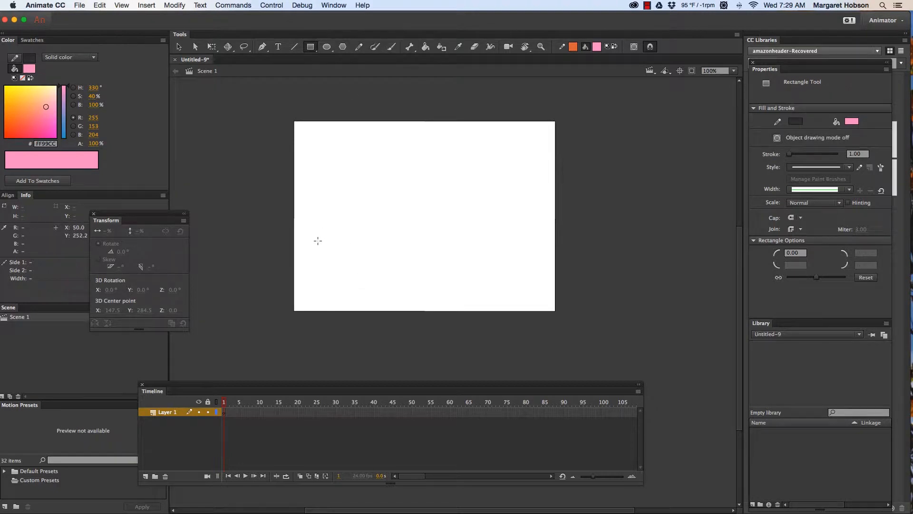
mouse_move(318, 241)
left_mouse_down()
mouse_move(386, 299)
mouse_move(427, 311)
left_mouse_up()
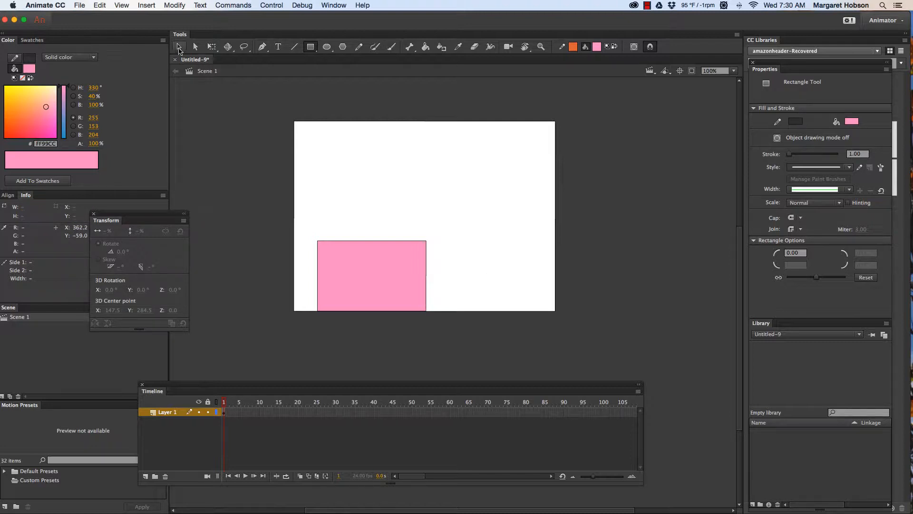
- Change the drawn rectangle's fill color to orange #FF9933 and deselect it
left_click(179, 47)
left_click(356, 265)
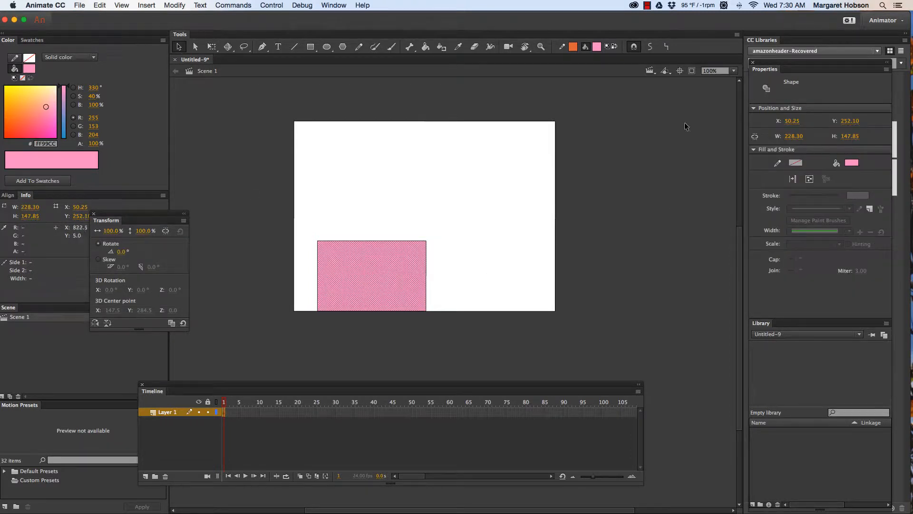
left_click(852, 163)
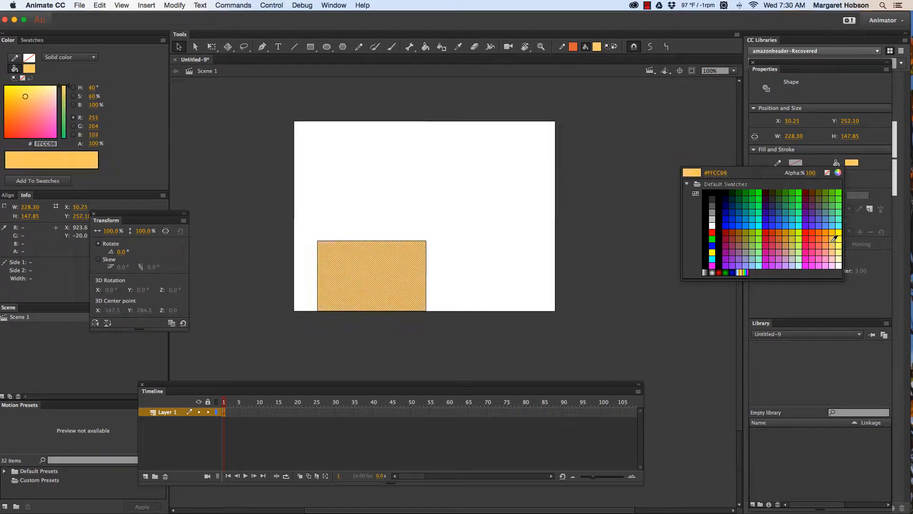
left_click(829, 239)
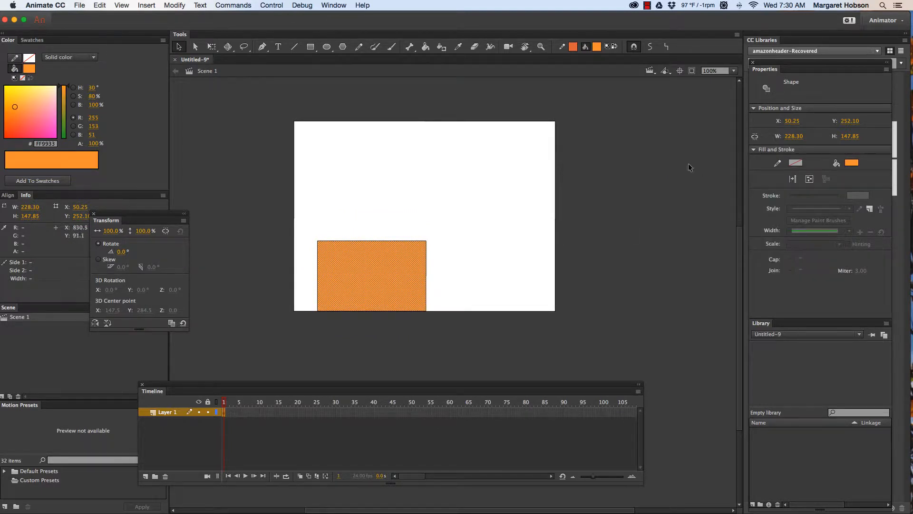
left_click(215, 151)
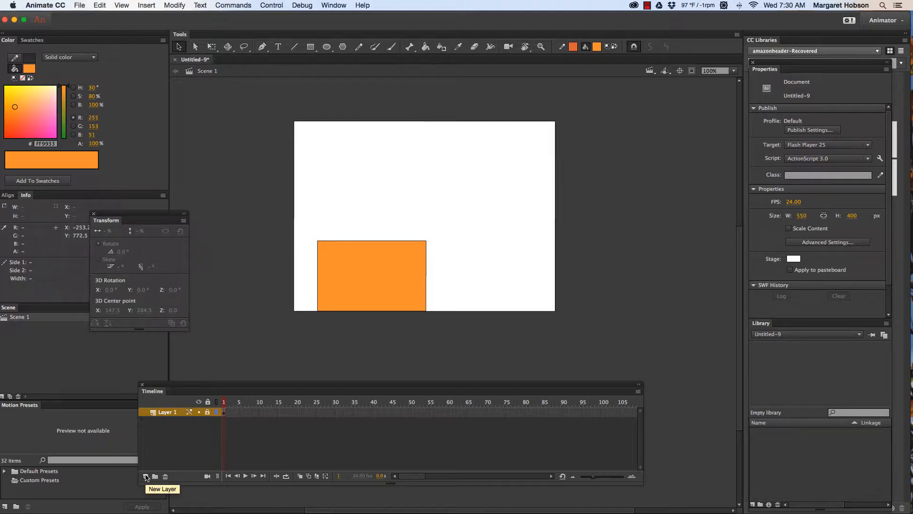
- Add a new layer above Layer 1 and name it rectangle
left_click(146, 477)
left_click(171, 414)
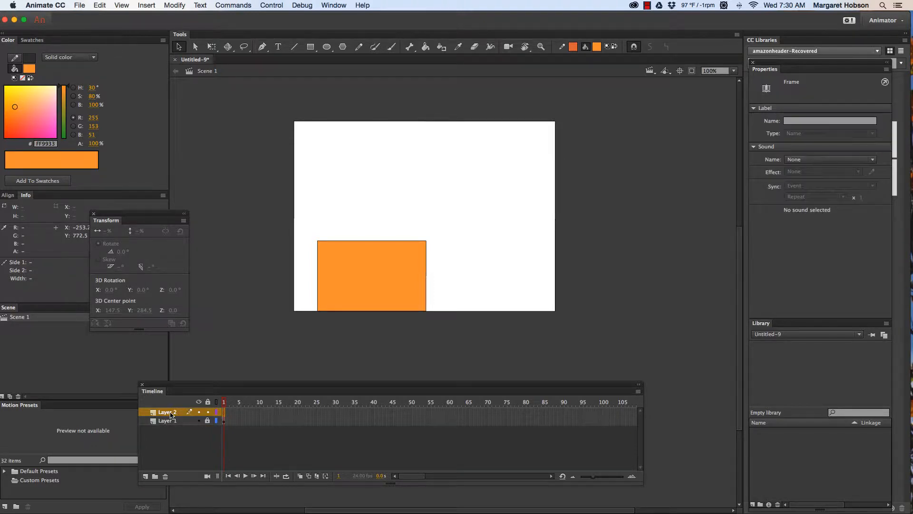
double_click(171, 414)
type("angle")
key("Return")
- Set the Rectangle tool to no stroke and a pink #FF0066 fill
left_click(314, 49)
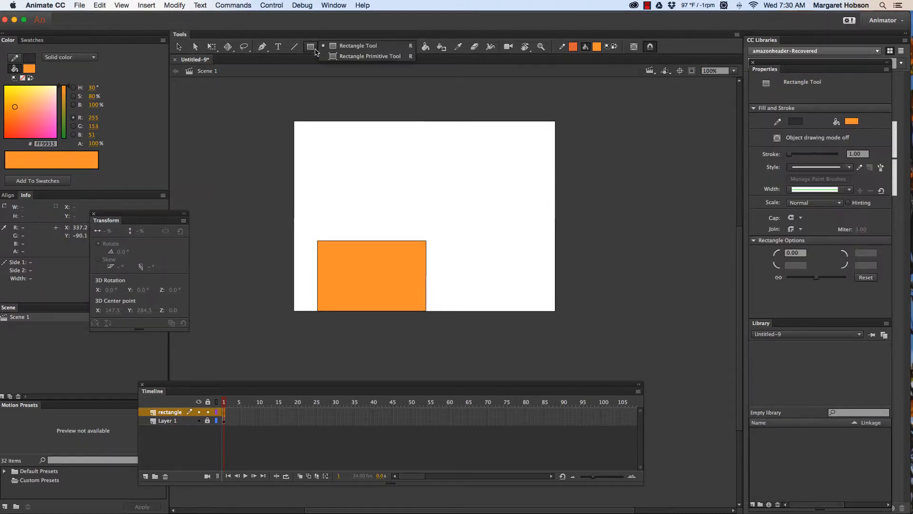
left_click(358, 45)
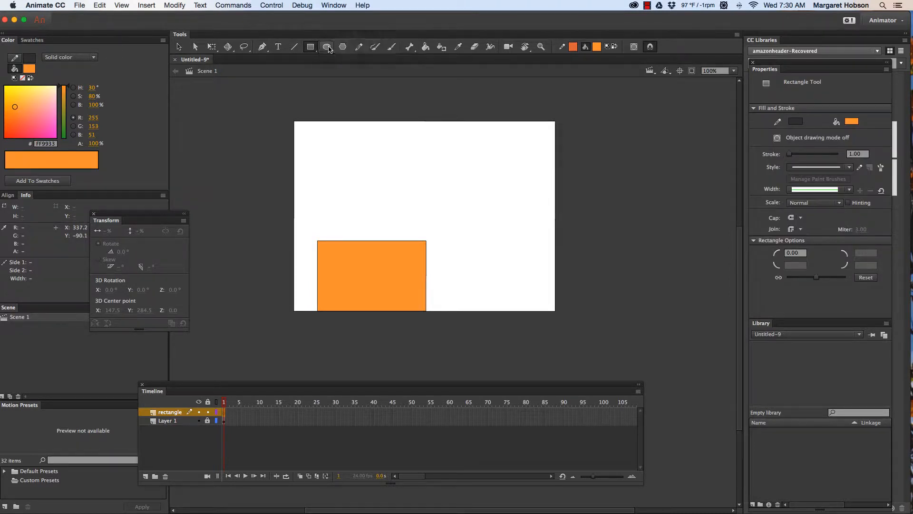
left_click(573, 46)
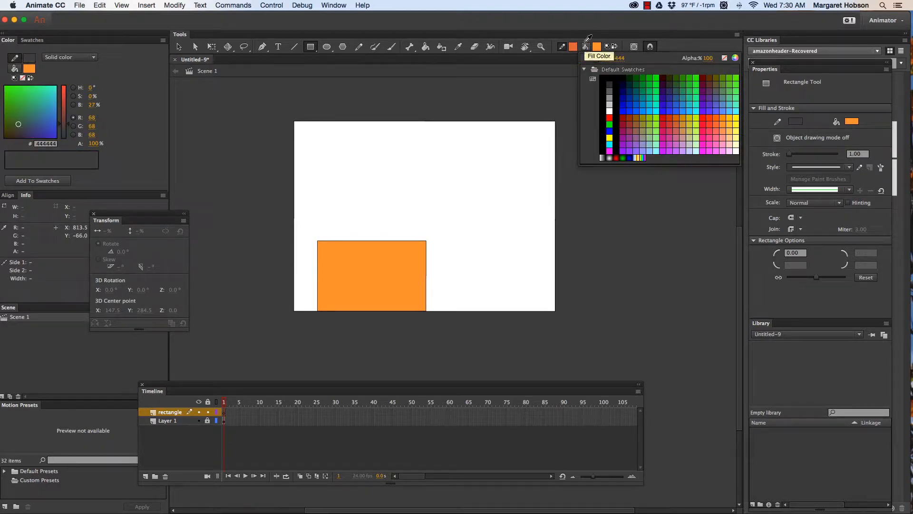
left_click(602, 27)
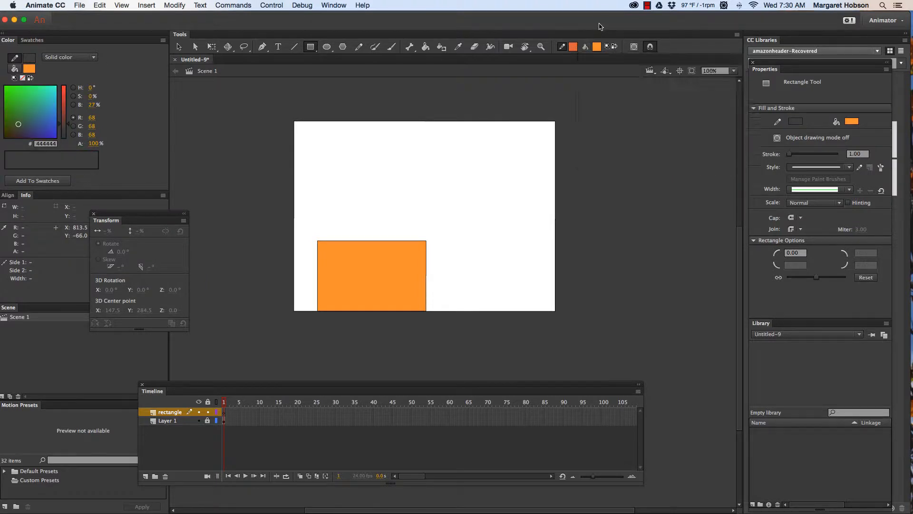
left_click(794, 123)
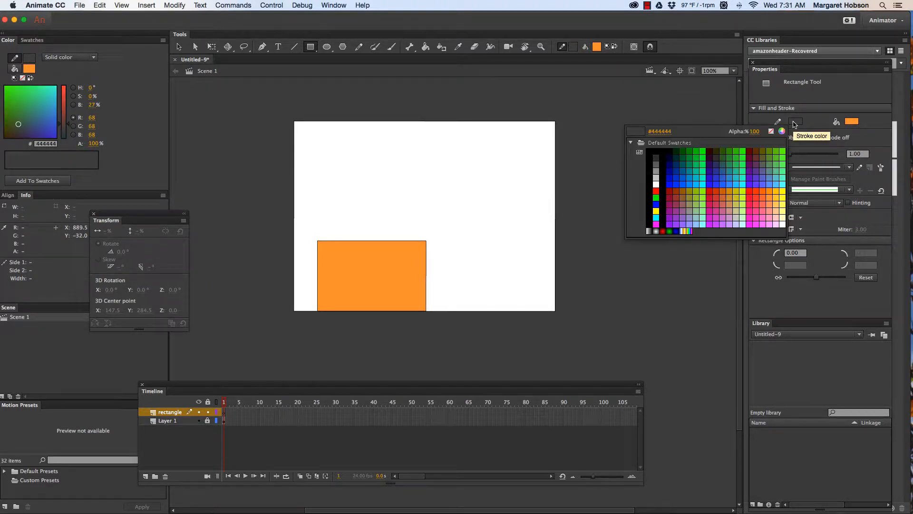
left_click(772, 132)
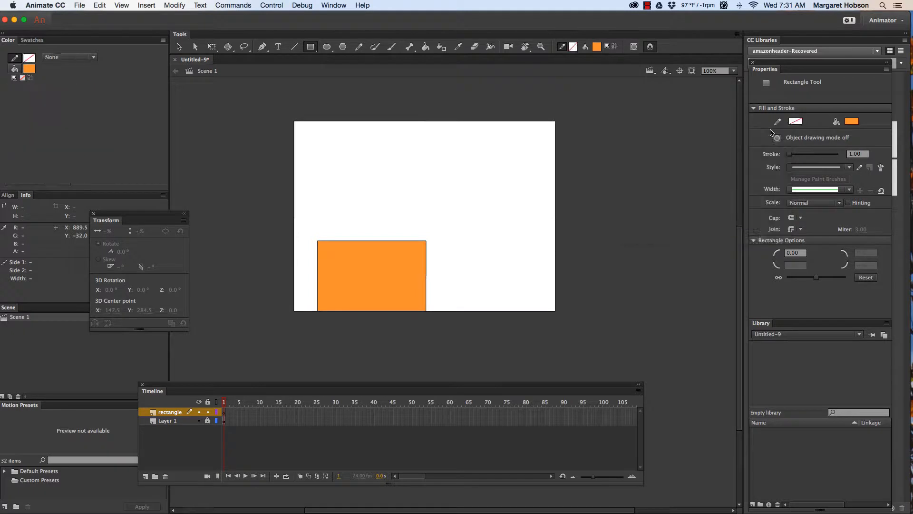
left_click(851, 123)
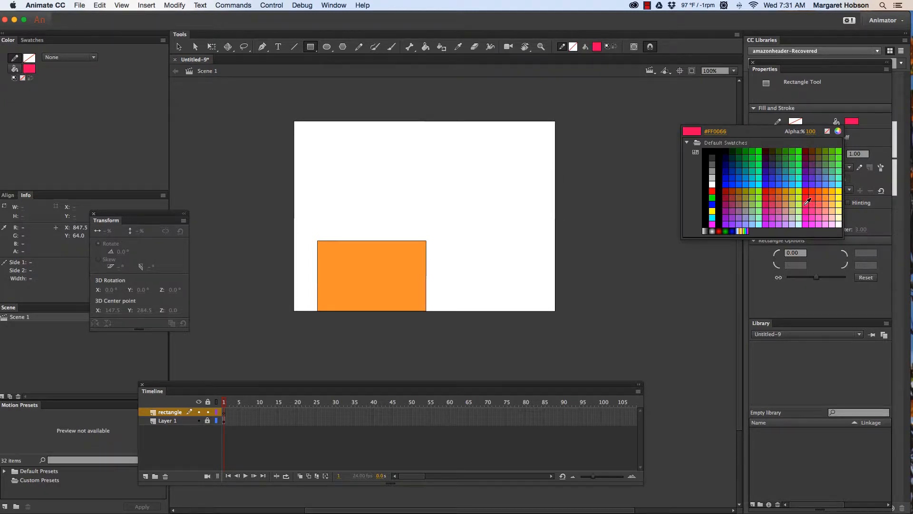
left_click(812, 203)
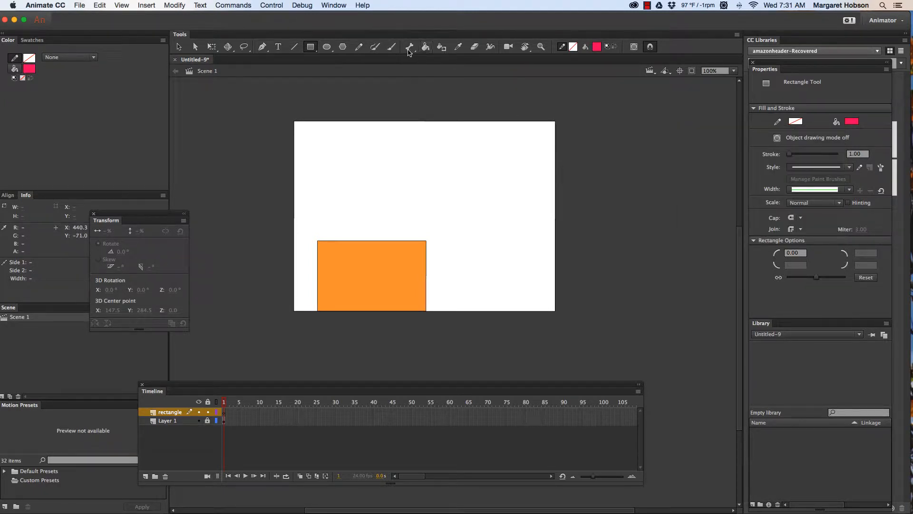
- Draw a narrow pink rectangle about 31 by 80 px on top of the orange block and move it up to about Y 82
left_click(311, 47)
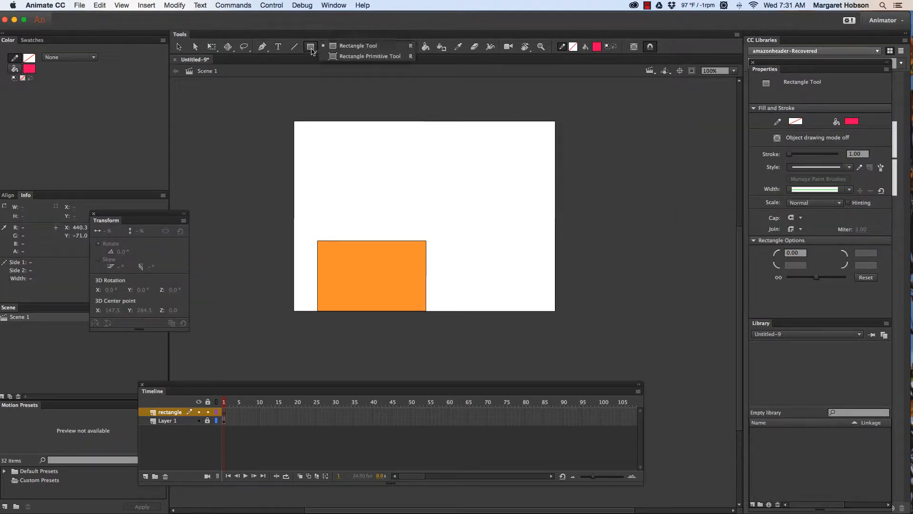
left_click(346, 46)
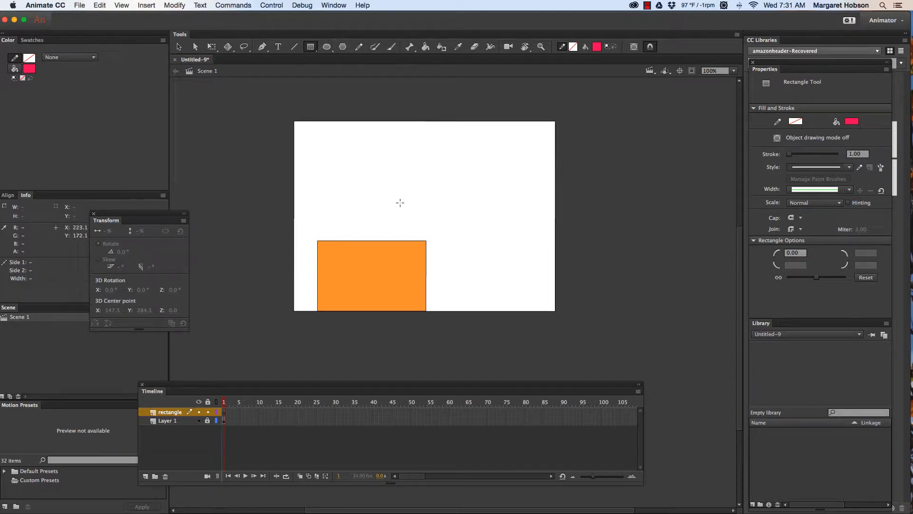
left_click_drag(400, 202, 415, 239)
left_click(179, 47)
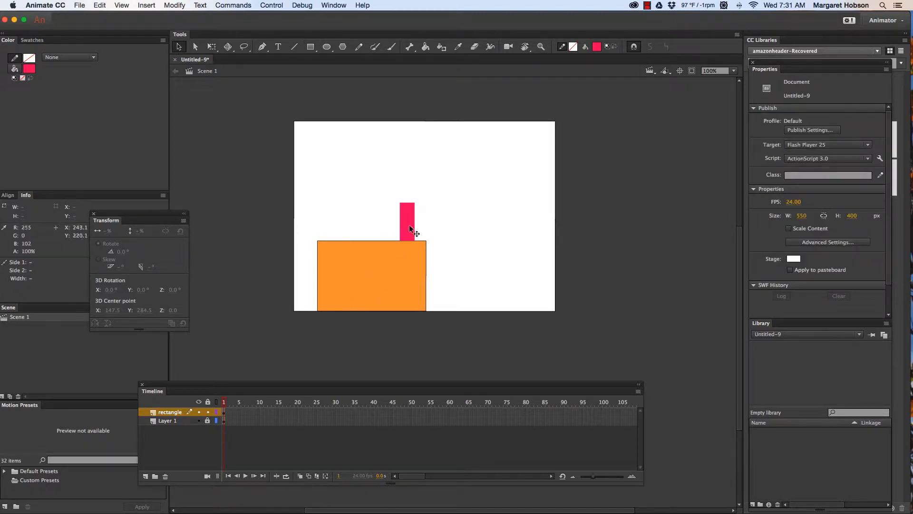
left_click_drag(407, 224, 411, 184)
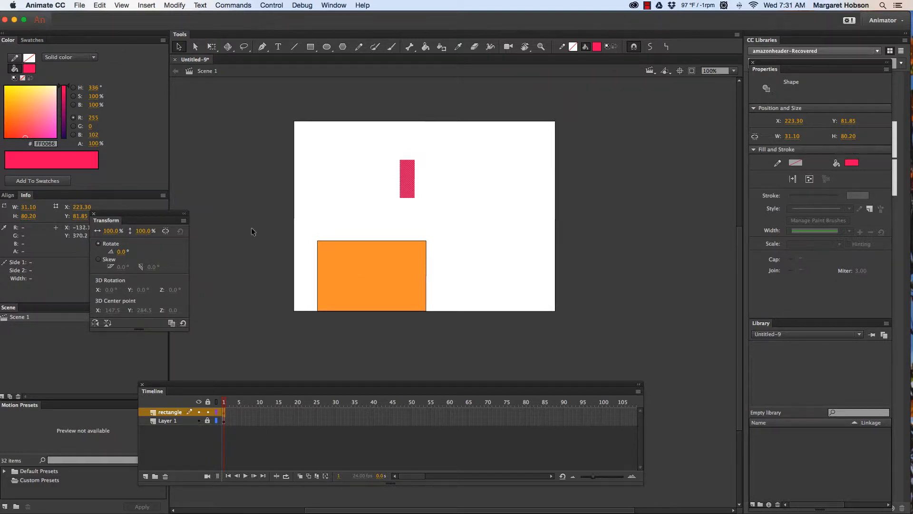
- Unlock Layer 1 and scale the orange rectangle's fill to about 319 by 210 px with Free Transform, its base on the stage's bottom edge
left_click(199, 420)
left_click(199, 421)
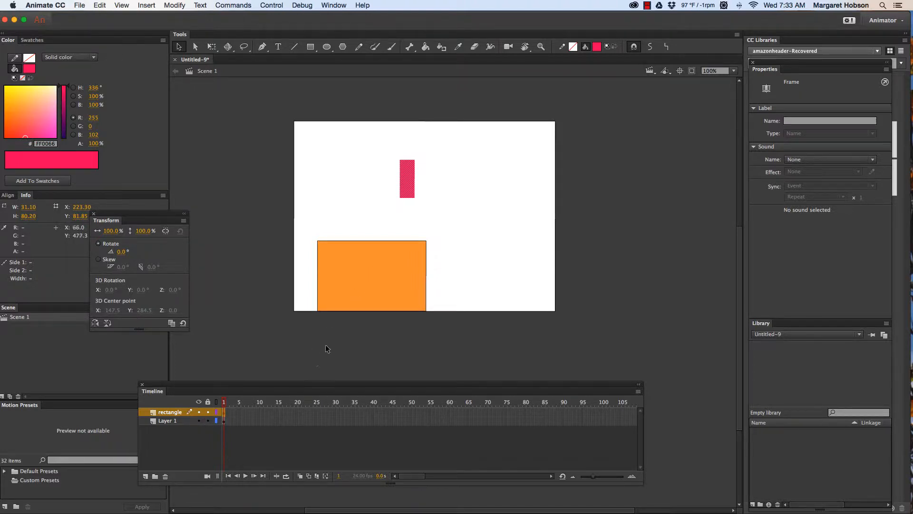
left_click(372, 281)
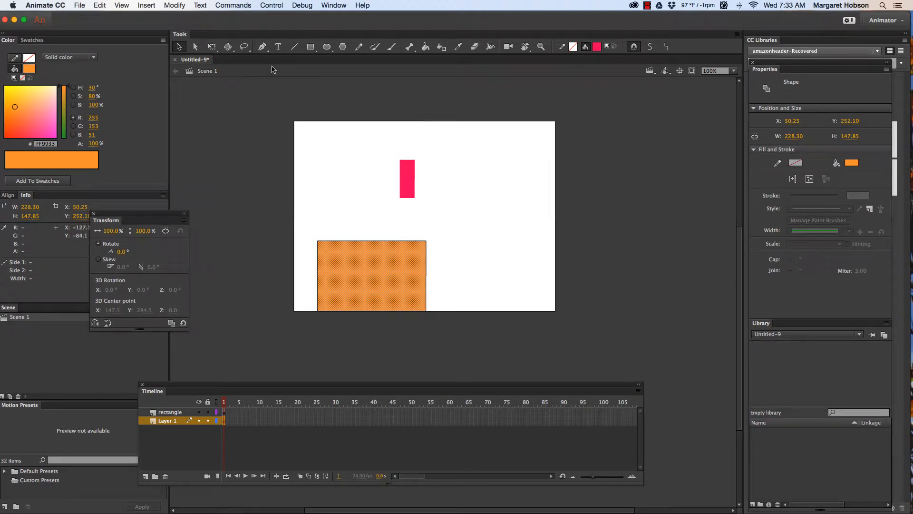
left_click(212, 47)
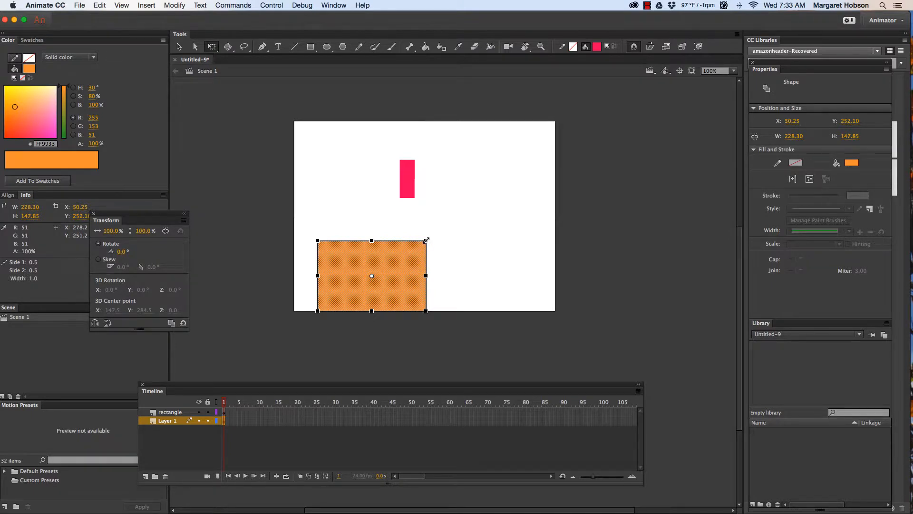
left_click_drag(426, 240, 456, 220)
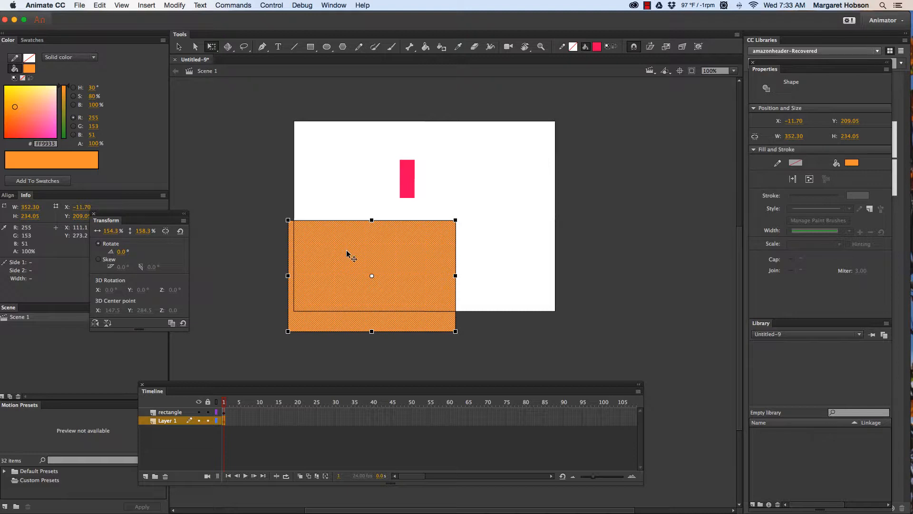
left_click_drag(347, 251, 368, 236)
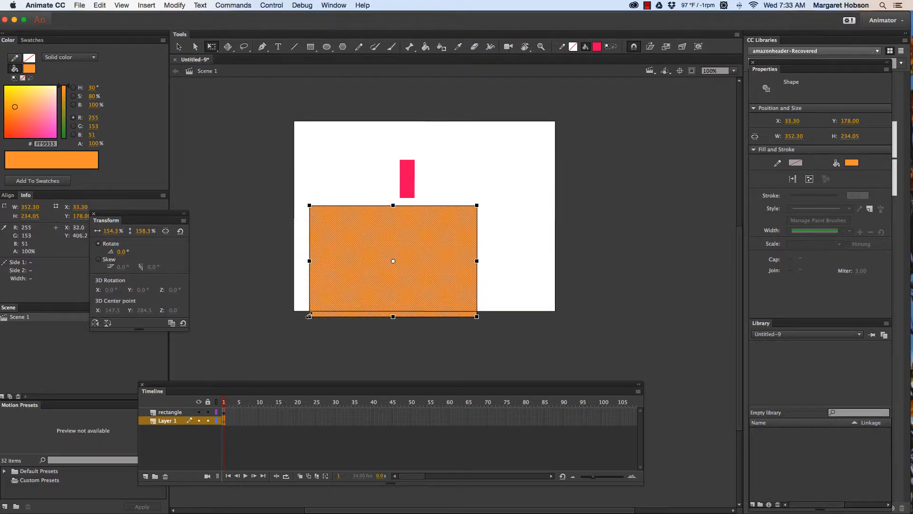
left_click_drag(309, 315, 317, 311)
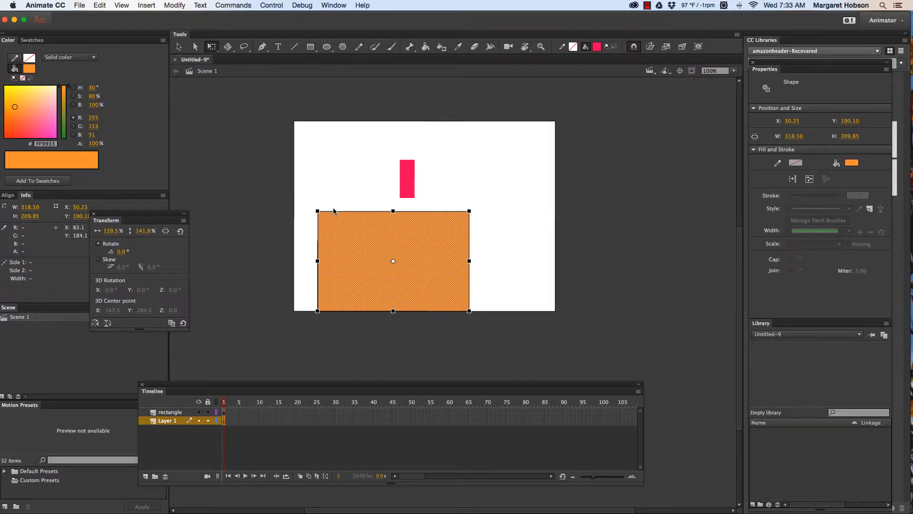
- Nudge the enlarged orange rectangle left to about X 12, close to the stage's left edge
key("Left")
key("Left")
key("Left")
key("Left")
key("Left")
key("Left")
key("Left")
key("Left")
key("Left")
key("Left")
key("Left")
key("Left")
key("Left")
key("Left")
key("Left")
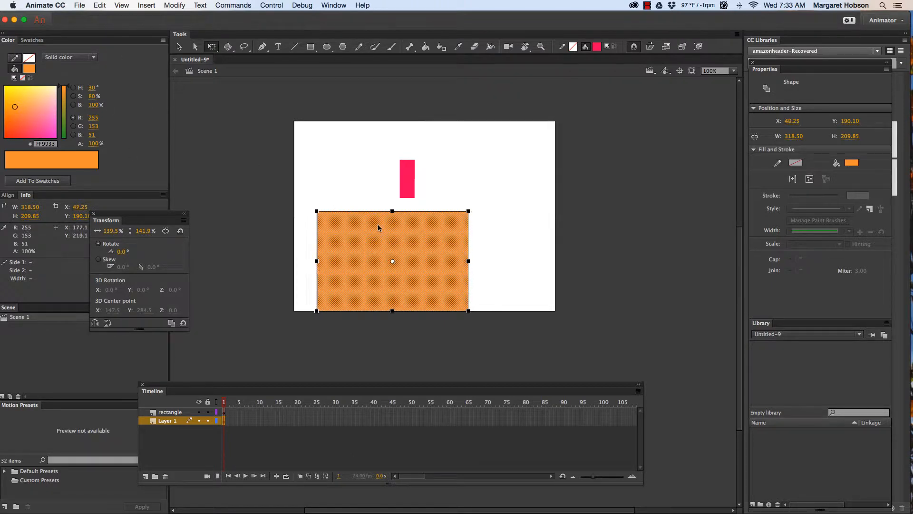
key("Left")
key("Left")
key("Left")
key("Left")
key("Left")
key("Left")
key("Left")
key("Left")
key("Left")
key("Left")
key("Left")
key("Left")
key("Left")
key("Left")
key("Left")
key("Left")
key("Left")
key("Left")
key("Left")
key("Left")
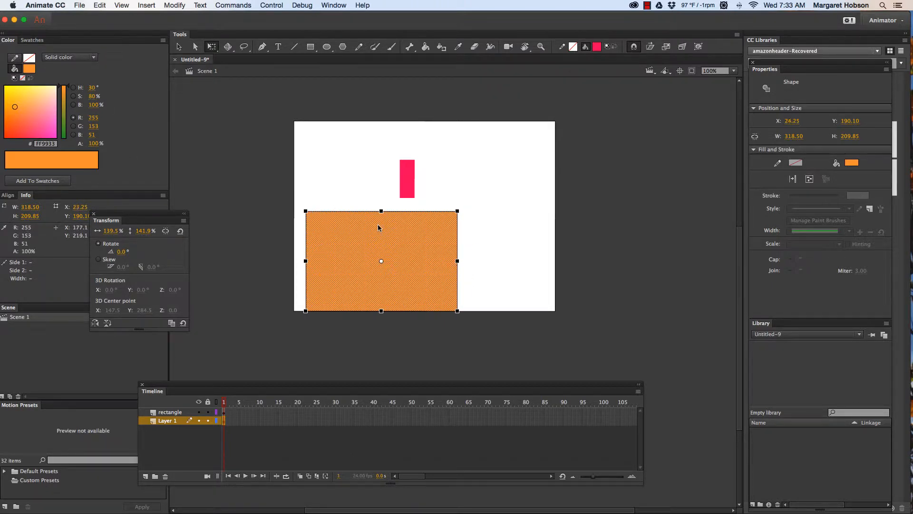
key("Left")
key("Left")
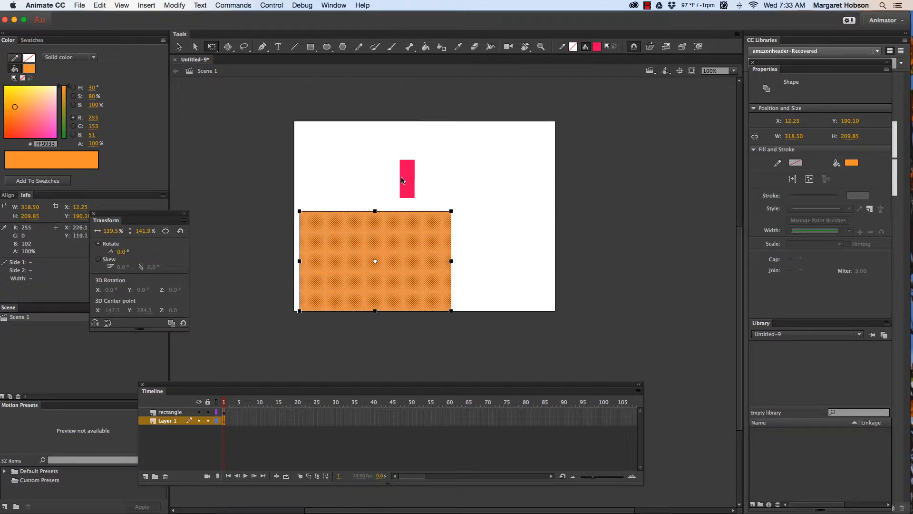
- Move the pink rectangle down and right to about X 271, Y 110, so it rests on the orange block near its right end
left_click(405, 181)
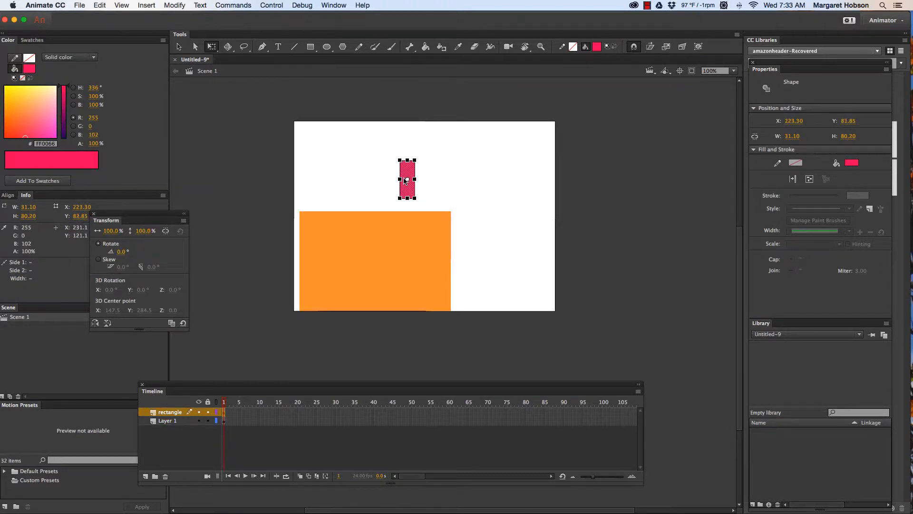
key("Down")
key("Down")
key("Down")
key("Down")
key("Down")
key("Down")
key("Down")
key("Down")
key("Down")
key("Down")
key("Down")
key("Down")
key("Down")
key("Down")
key("Down")
key("Down")
key("Down")
key("Down")
key("Down")
key("Down")
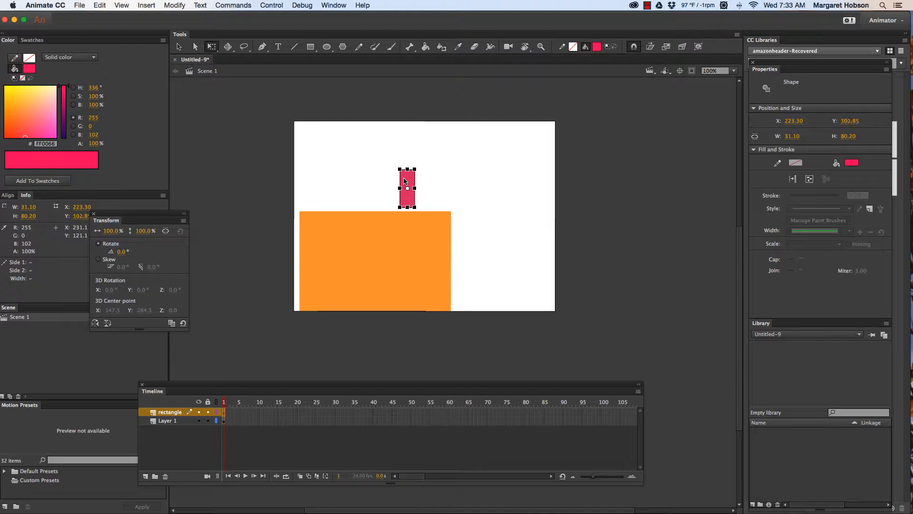
key("Right")
key("Right")
key("Right")
key("Right")
key("Right")
key("Right")
key("Right")
key("Right")
key("Right")
key("Right")
key("Right")
key("Right")
key("Right")
key("Right")
key("Right")
key("Right")
key("Right")
key("Right")
key("Right")
key("Right")
key("Right")
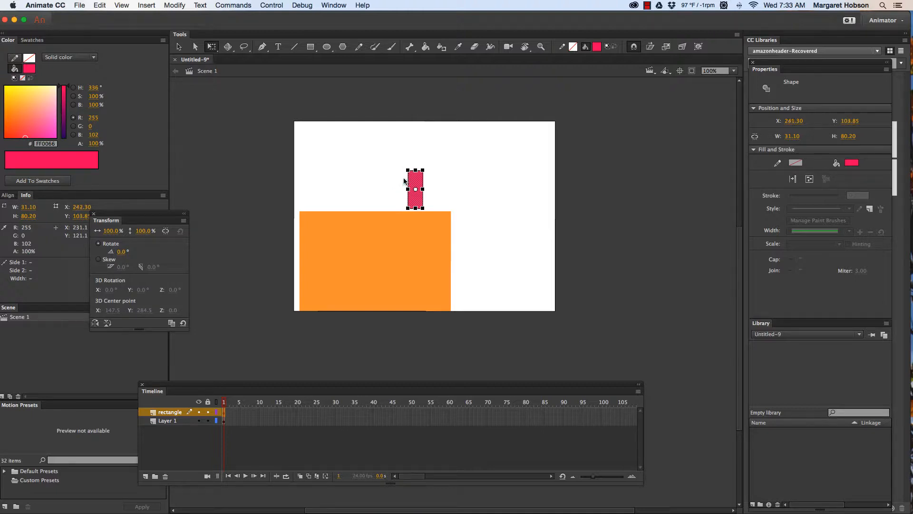
key("Right")
key("Right")
key("Right")
key("Right")
key("Right")
key("Right")
key("Right")
key("Right")
key("Right")
key("Right")
key("Right")
key("Right")
key("Right")
key("Right")
key("Right")
key("Right")
key("Right")
key("Right")
key("Right")
key("Right")
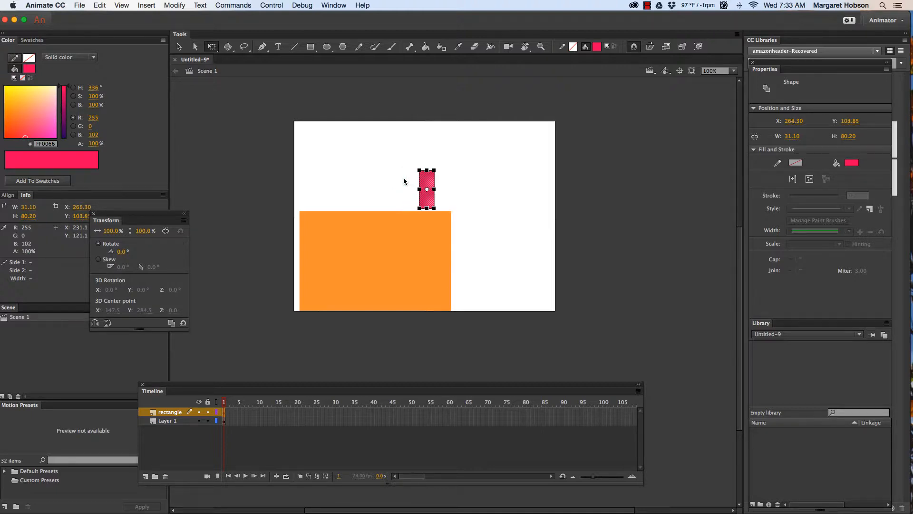
key("Right")
key("Right")
key("Down")
key("Down")
key("Down")
key("Down")
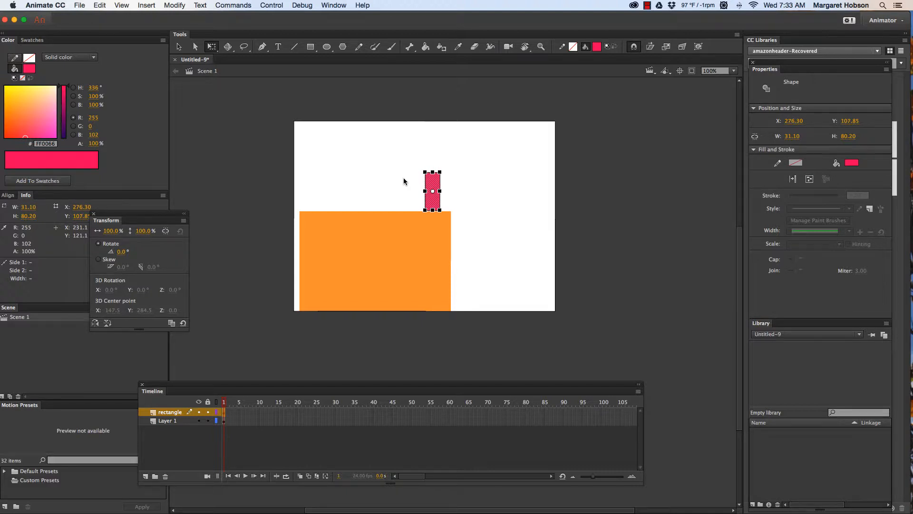
key("Left")
key("Left")
key("Left")
key("Left")
key("Left")
key("Left")
key("Left")
key("Left")
key("Left")
key("Left")
key("Left")
key("Left")
key("Left")
key("Left")
key("Left")
key("Left")
key("Left")
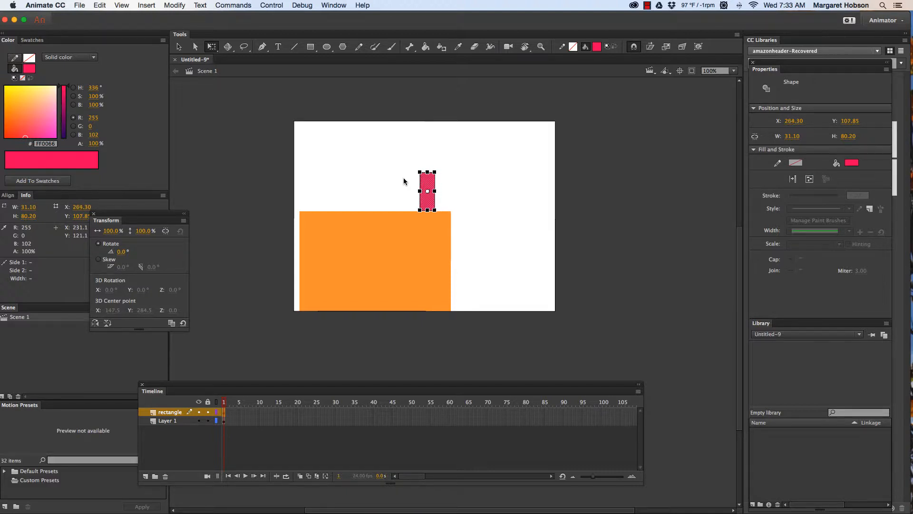
left_click(365, 180)
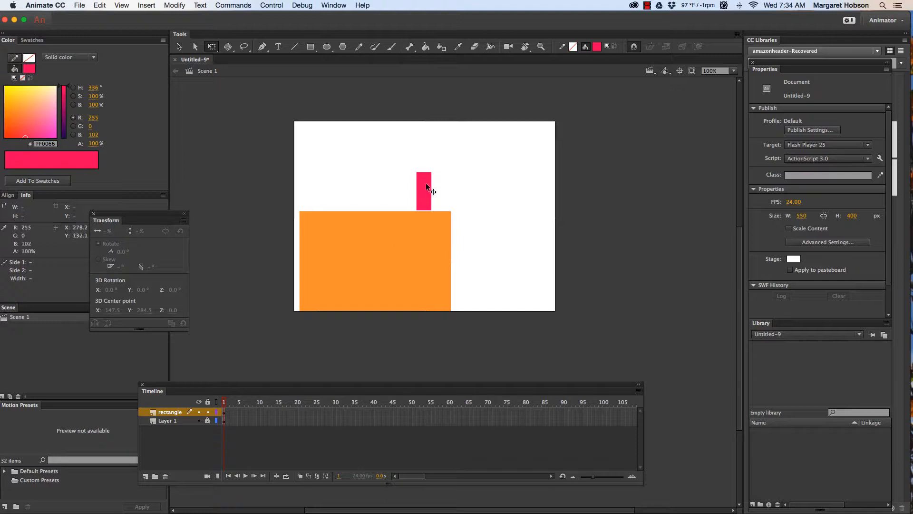
left_click_drag(427, 183, 433, 188)
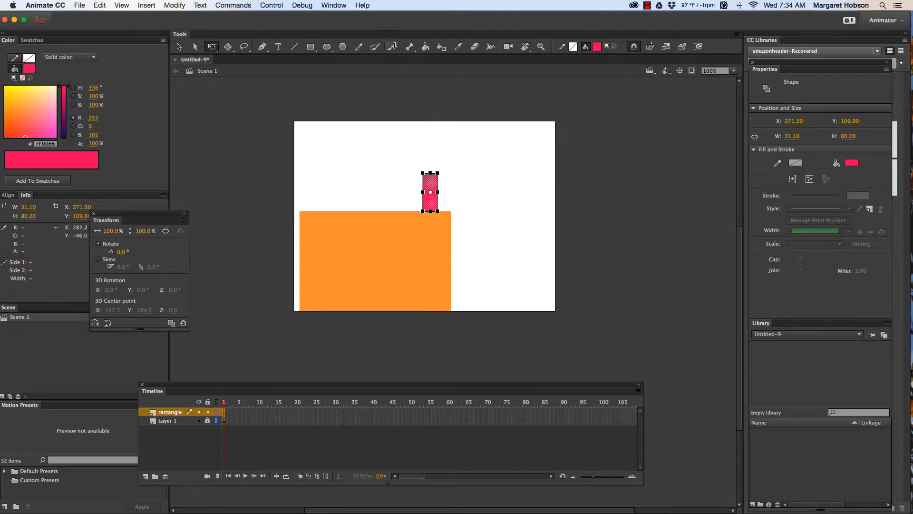
- Convert the pink rectangle to a Movie Clip symbol named brick
left_click(176, 5)
left_click(176, 32)
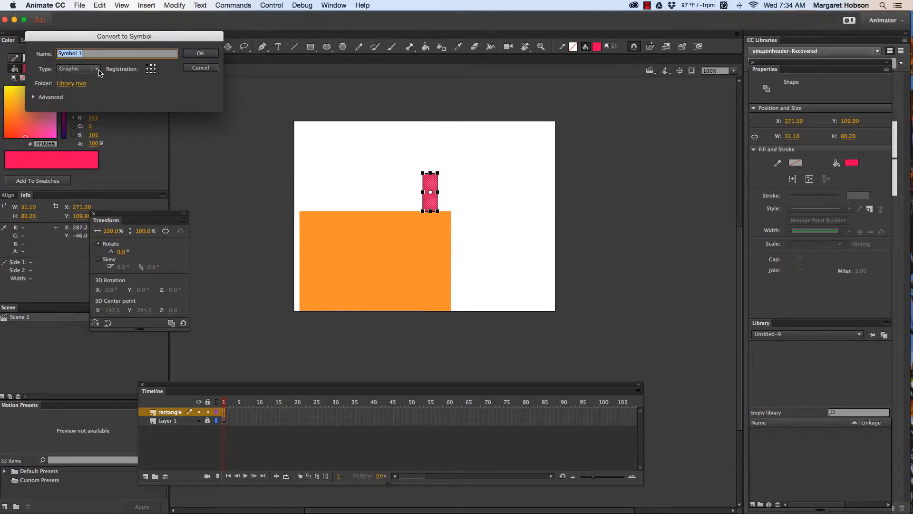
left_click(97, 69)
left_click(97, 80)
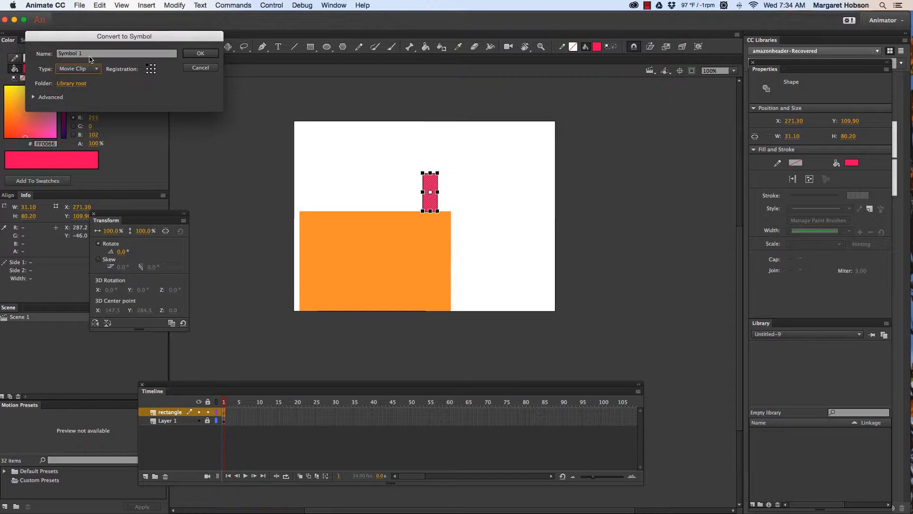
left_click(87, 53)
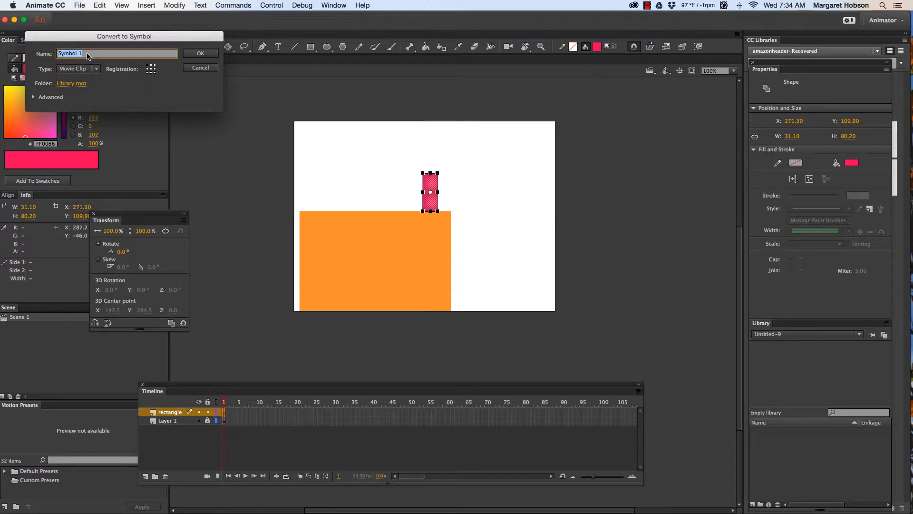
type("brick")
left_click(193, 55)
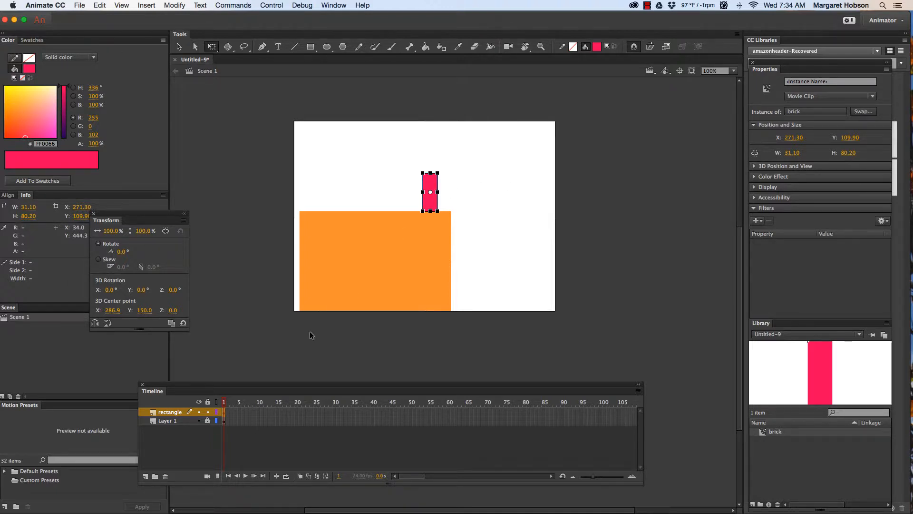
- Add a keyframe at frame 3 of the rectangle layer and extend Layer 1 to frame 45
left_click(231, 413)
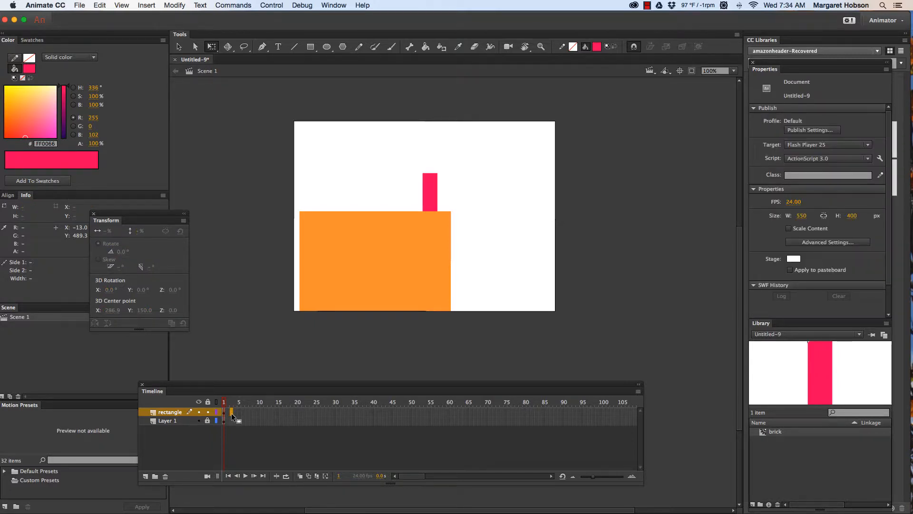
key("F6")
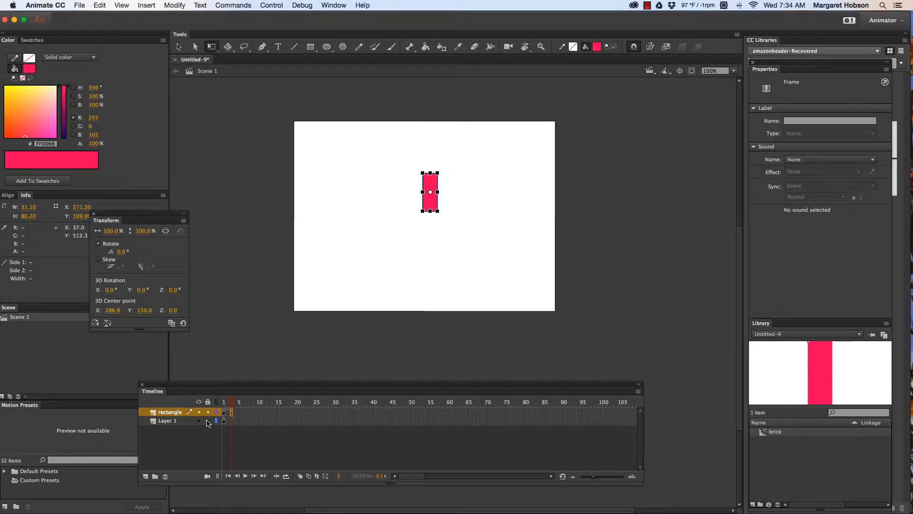
left_click(391, 420)
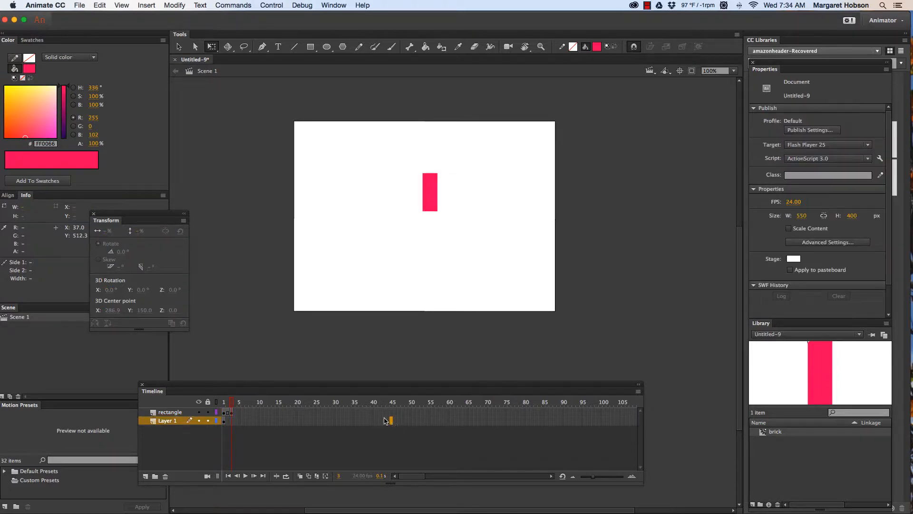
left_click(145, 5)
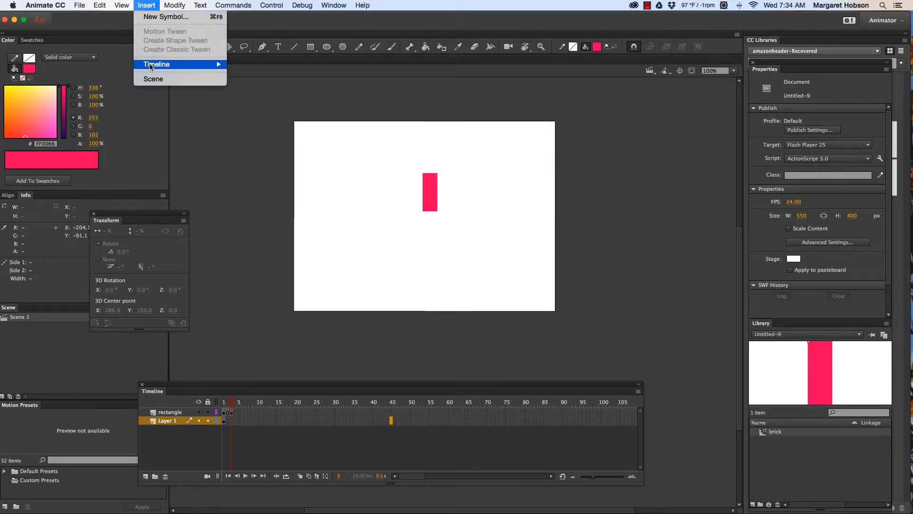
mouse_move(221, 65)
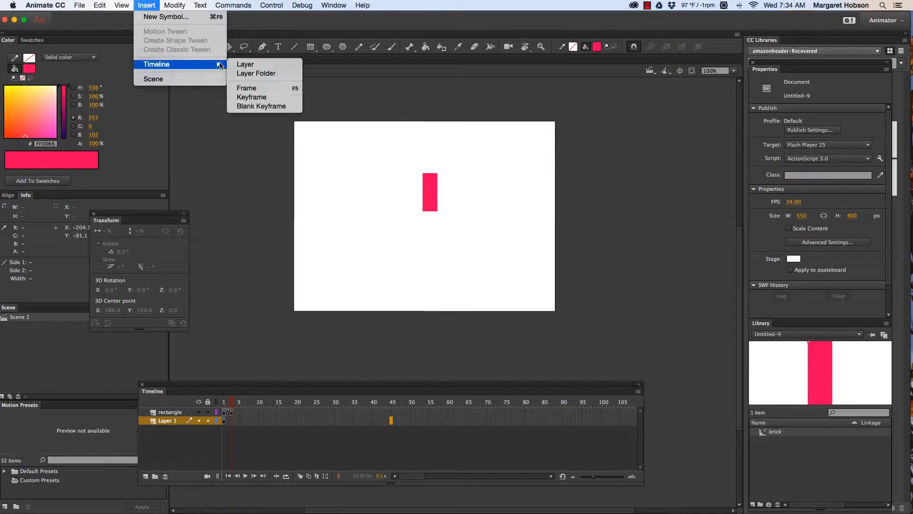
left_click(251, 98)
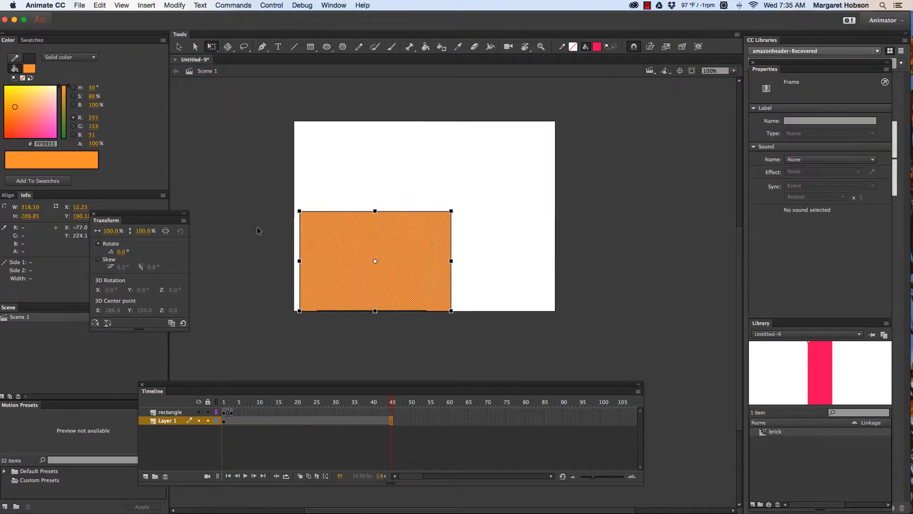
- Scrub back from frame 45 and examine frames 1 to 3 of the rectangle layer, ending on the frame 3 keyframe
left_click(391, 403)
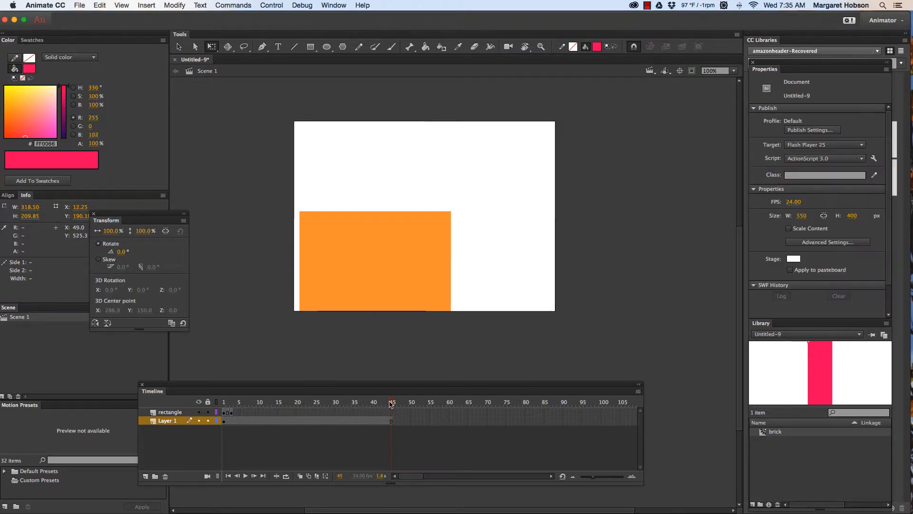
left_click_drag(391, 403, 233, 391)
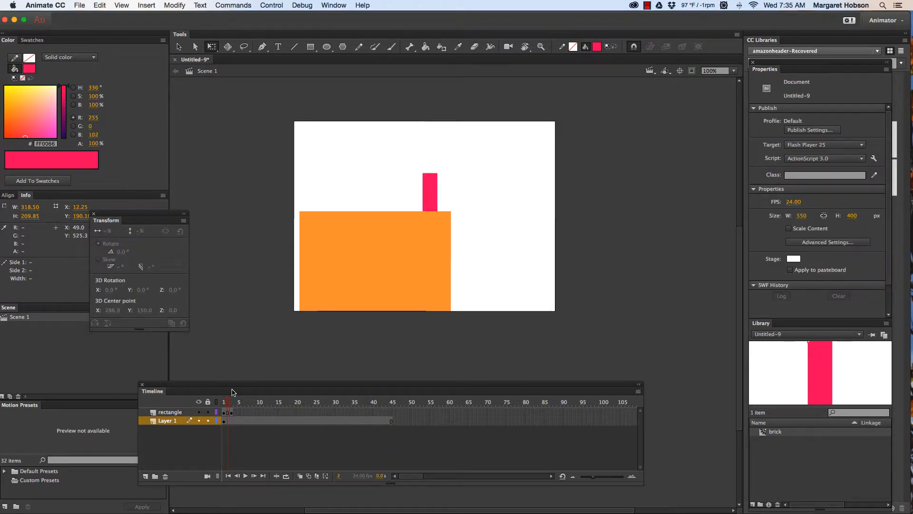
left_click(223, 412)
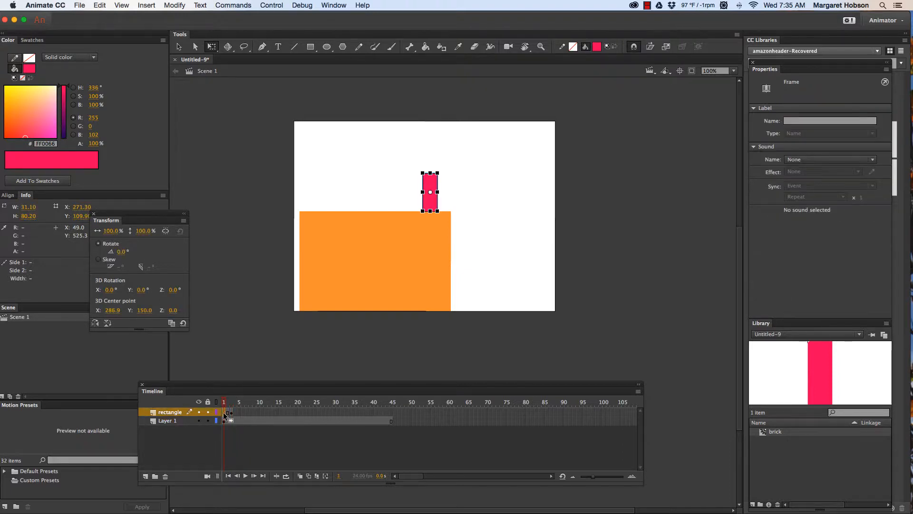
left_click(229, 412)
left_click(232, 413)
- Try rotating the brick 15° clockwise about its center on frame 3 with Free Transform, and undo the rotation
left_click(212, 46)
left_click(267, 46)
left_click_drag(442, 169, 448, 169)
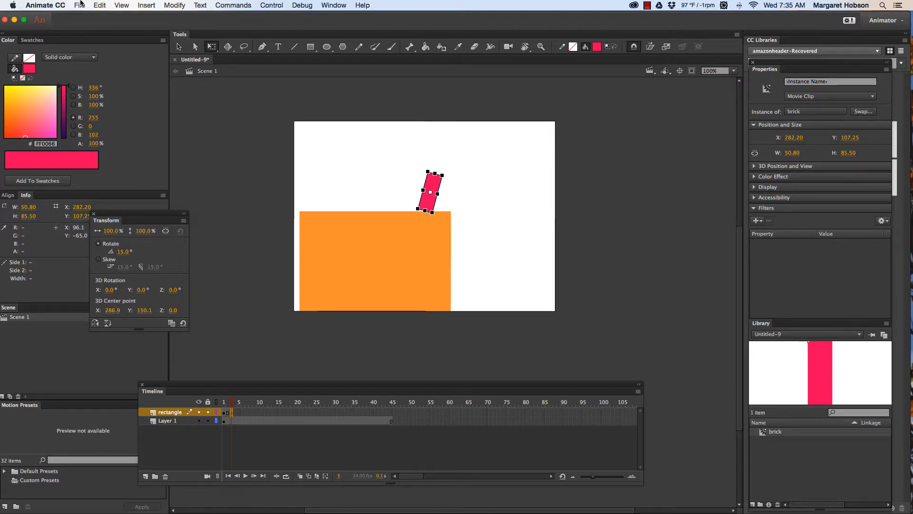
left_click(95, 6)
left_click(119, 17)
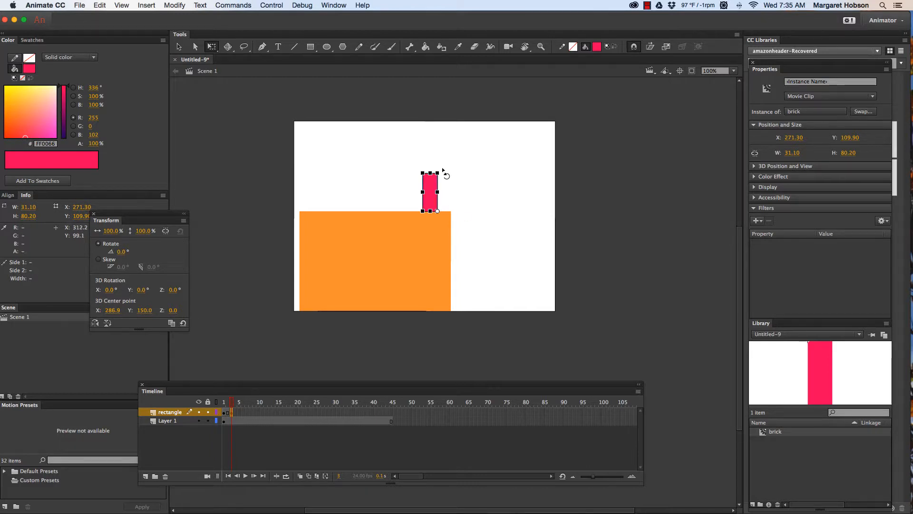
- Rotate the brick 30° clockwise about its lower-right corner on frame 3, and add a frame 5 keyframe with the brick rotated to 60°
left_click_drag(443, 169, 459, 177)
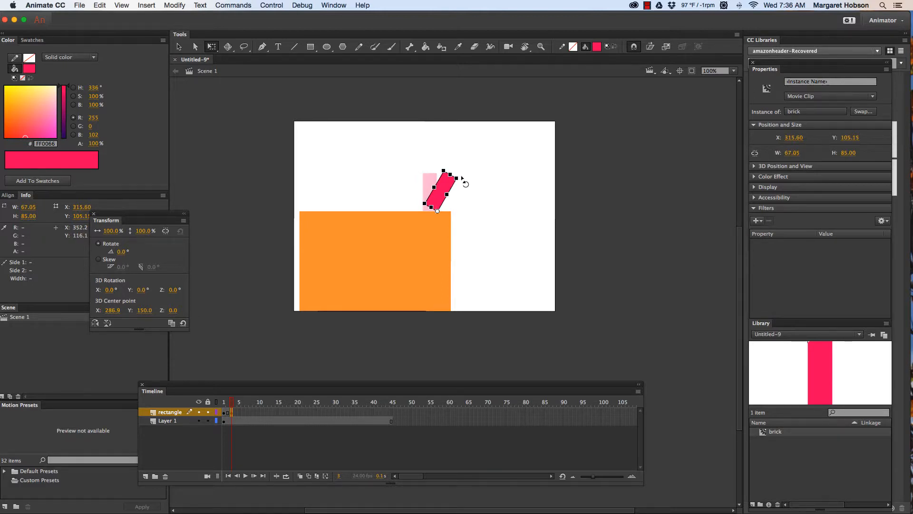
left_click_drag(462, 178, 464, 180)
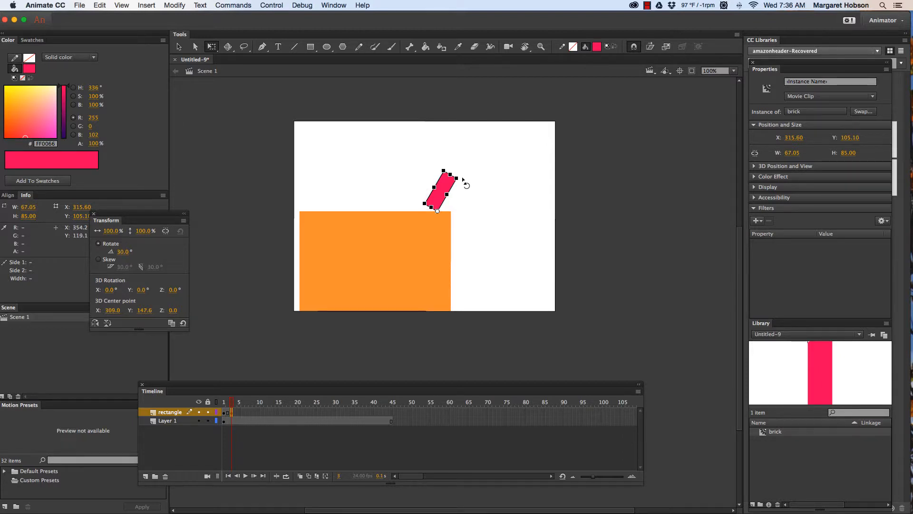
left_click(238, 412)
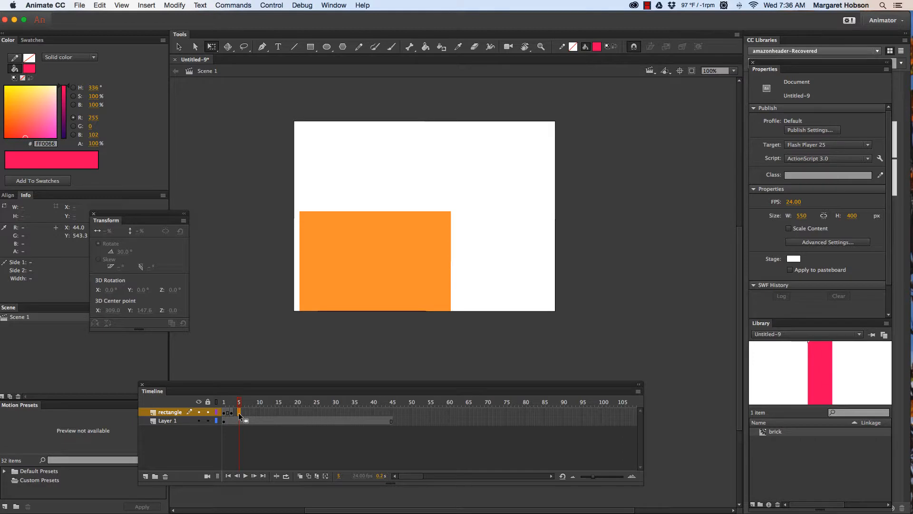
key("F6")
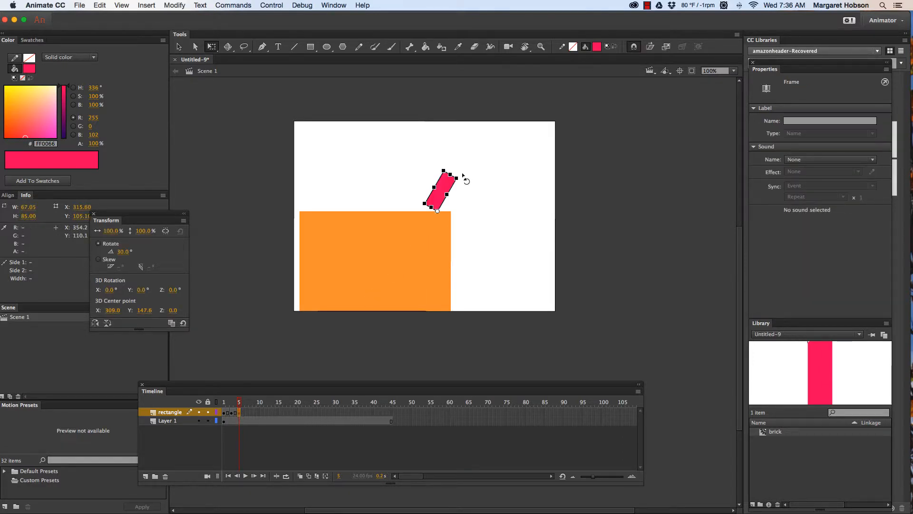
left_click_drag(464, 177, 476, 190)
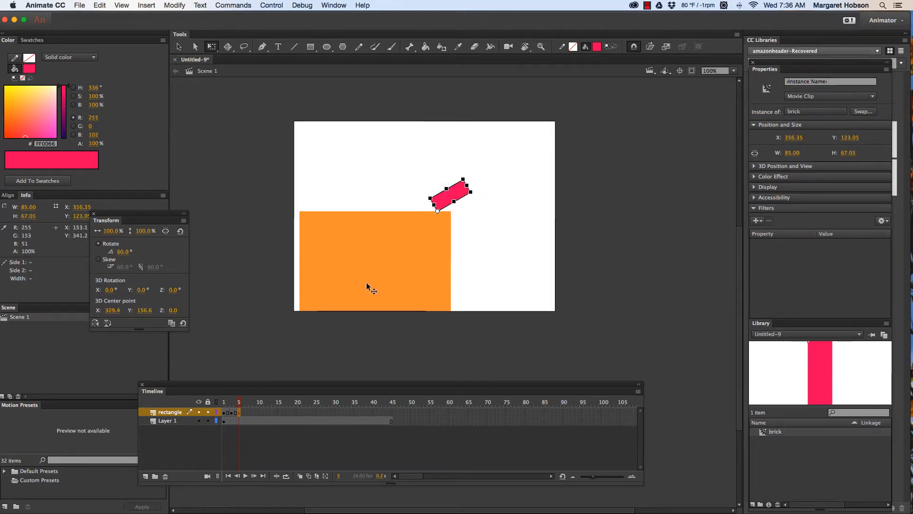
- Add a keyframe at frame 7 of the rectangle layer and rotate the brick to 90°, lying flat over the orange block's edge
left_click(247, 412)
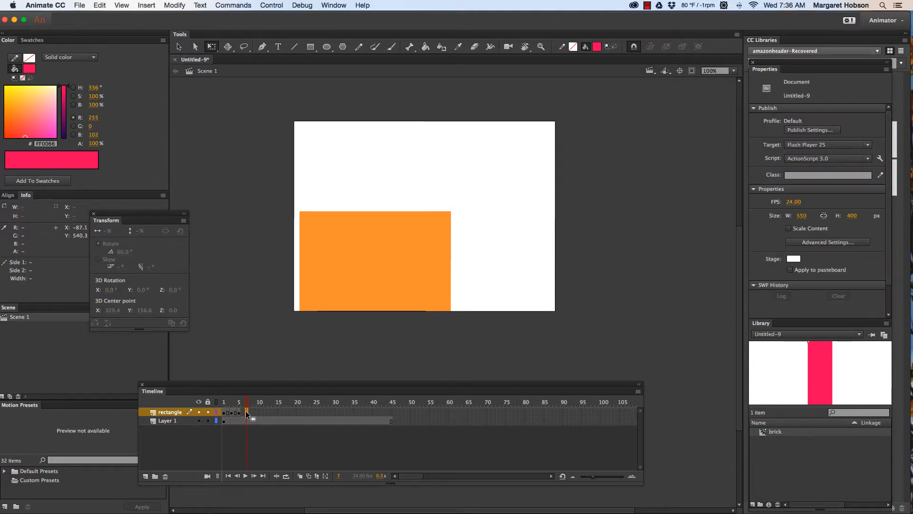
key("F6")
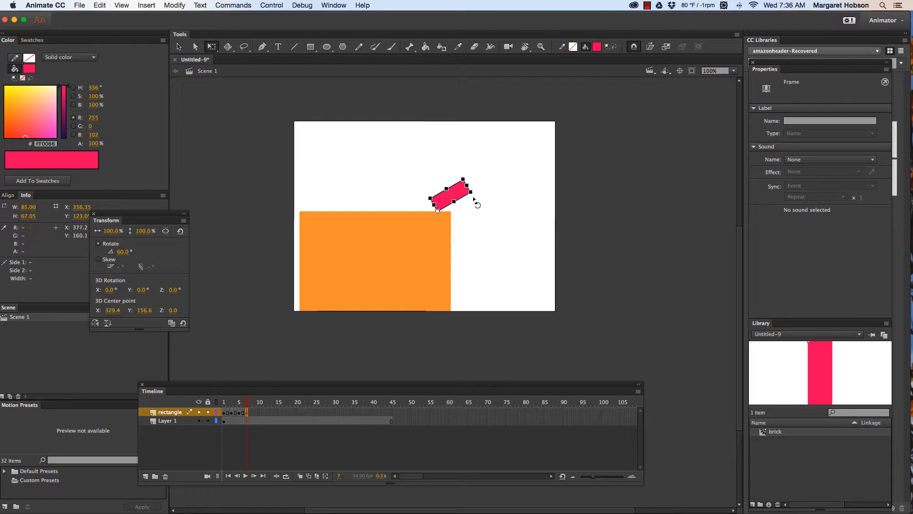
left_click_drag(478, 194, 482, 206)
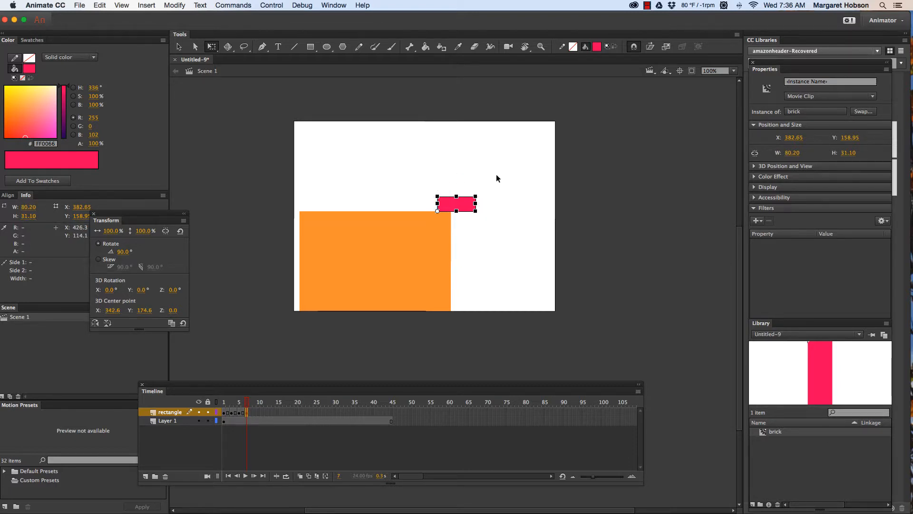
- Add keyframes at frames 9 and 11 of the rectangle layer, keeping the brick's flat 90° pose
left_click(255, 414)
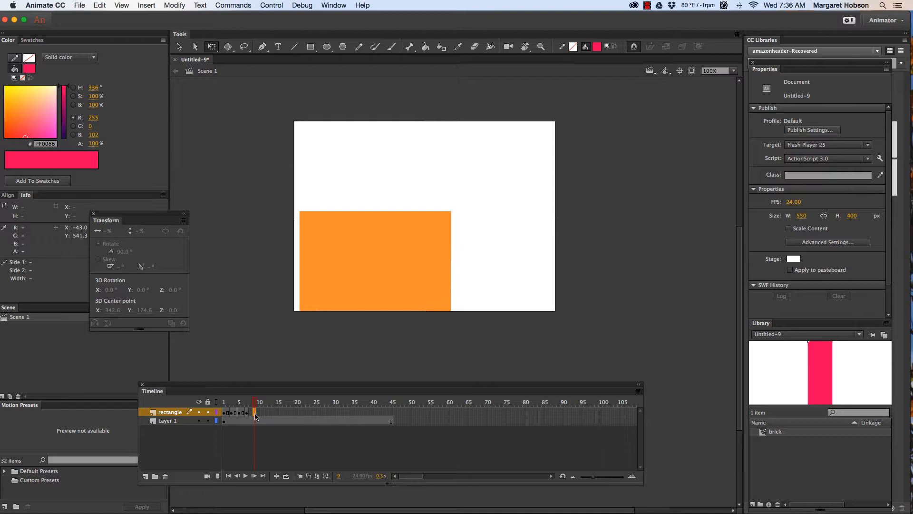
key("F6")
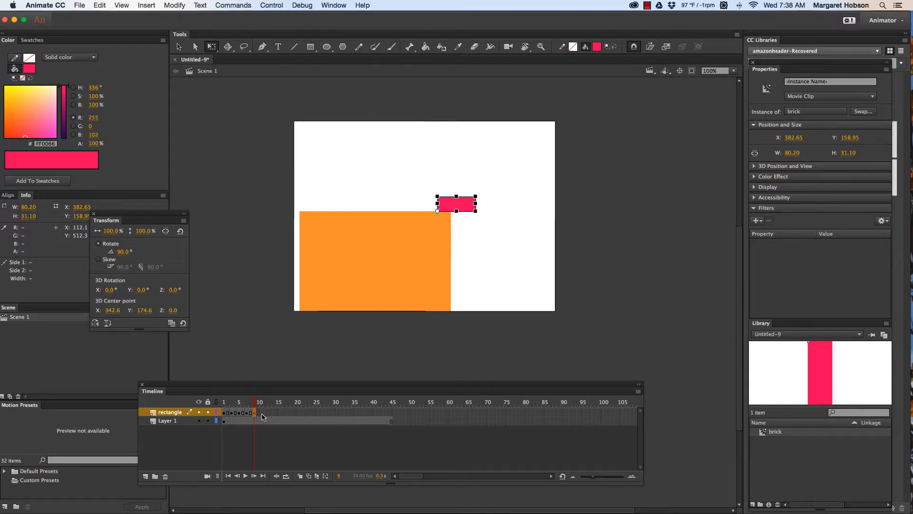
left_click(262, 413)
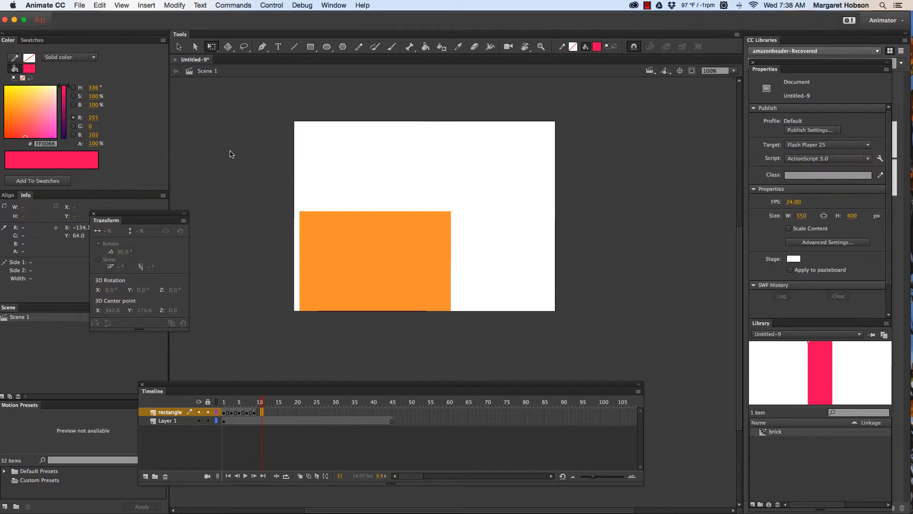
key("F6")
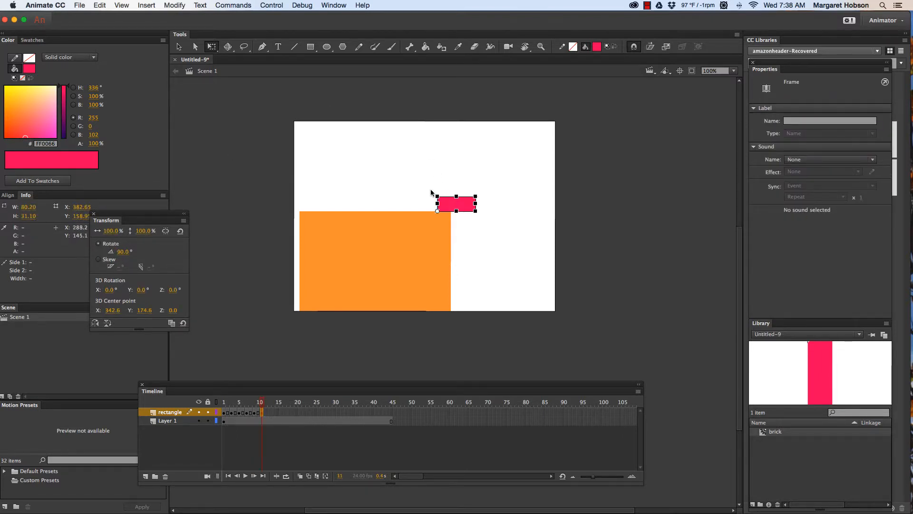
- Rotate the brick to 165° on frame 11 and move it just past the orange block's edge
left_click_drag(433, 193, 459, 181)
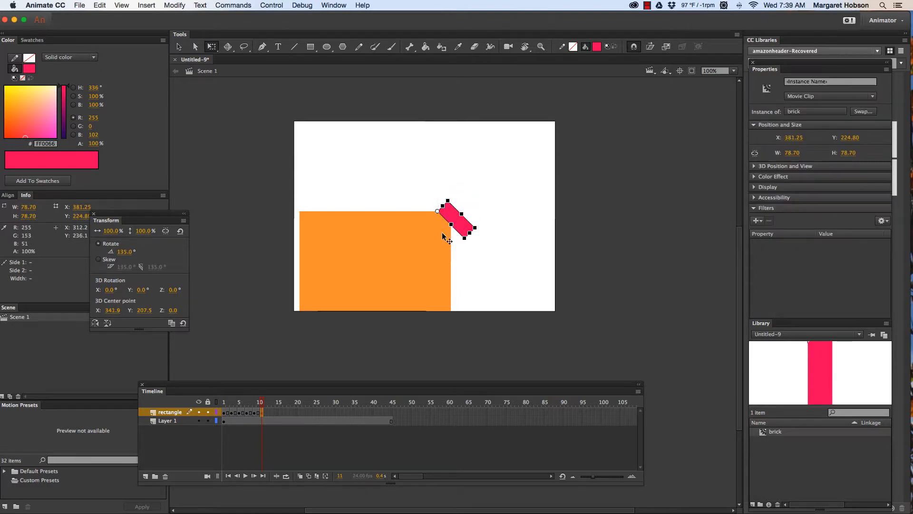
left_click_drag(451, 218, 472, 215)
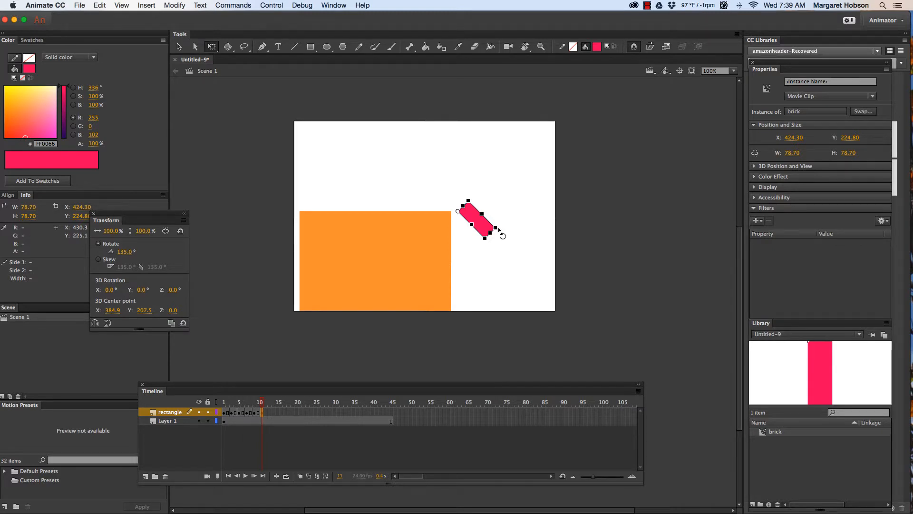
left_click_drag(498, 230, 485, 243)
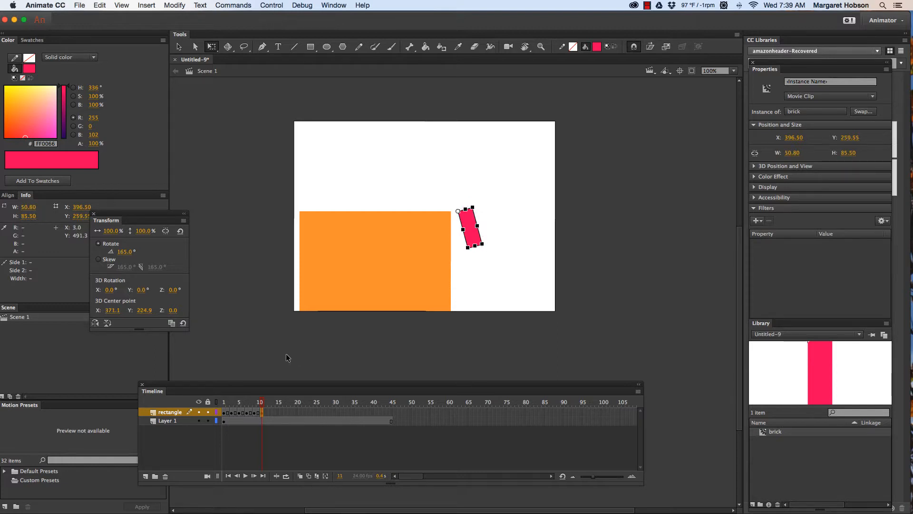
- Play the animation from the start to review the brick tipping off the block
left_click_drag(264, 403, 221, 396)
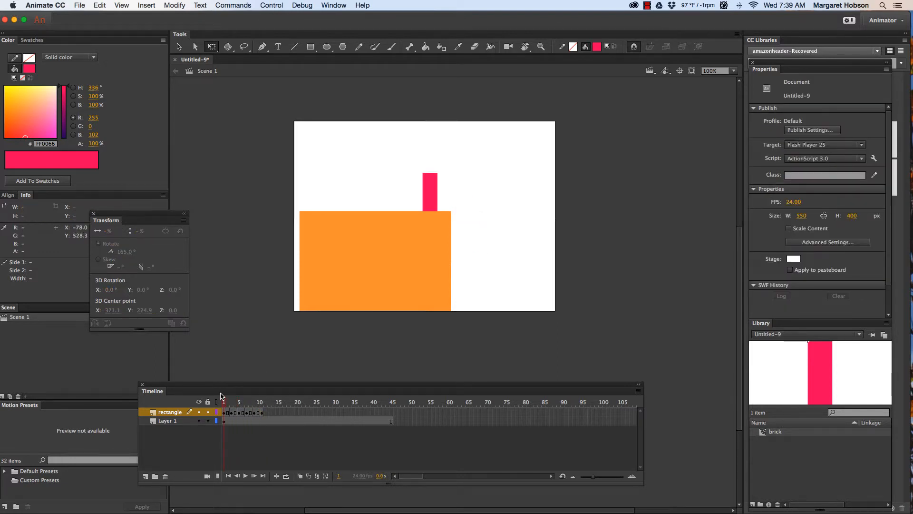
left_click(245, 476)
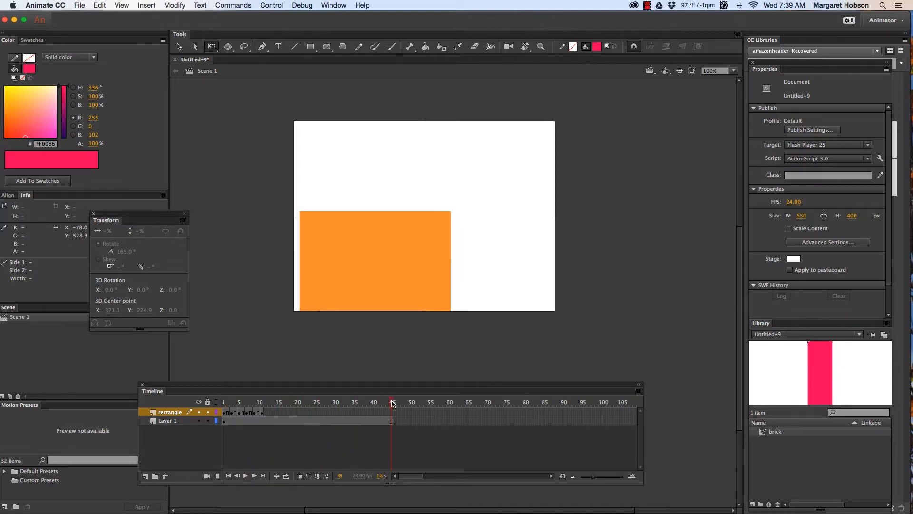
left_click_drag(392, 405, 271, 388)
key("Return")
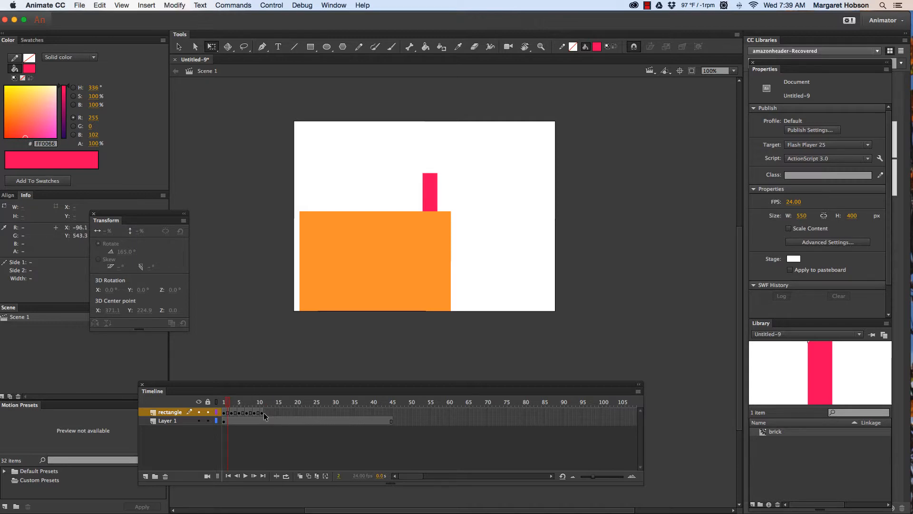
- Add a keyframe at frame 13 of the rectangle layer, with the brick moved lower and rotated to -150°
left_click(261, 411)
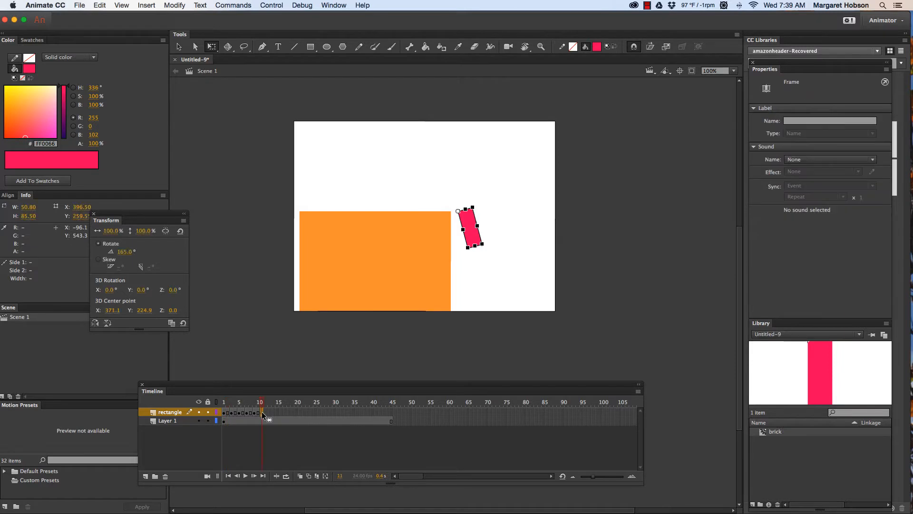
left_click(269, 412)
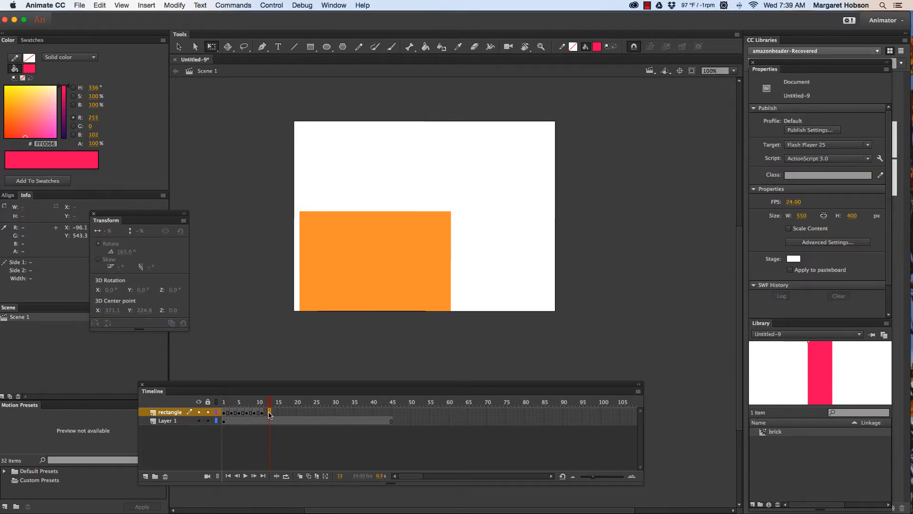
key("F6")
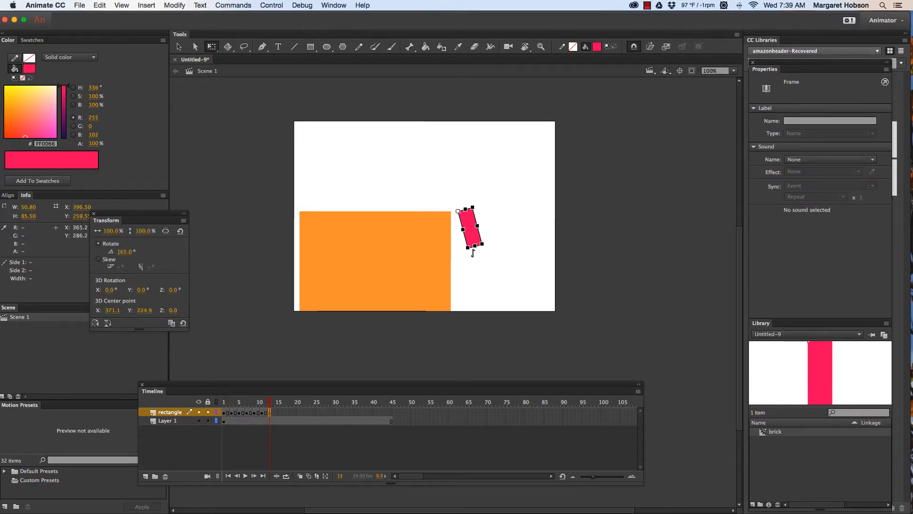
left_click_drag(475, 205, 482, 238)
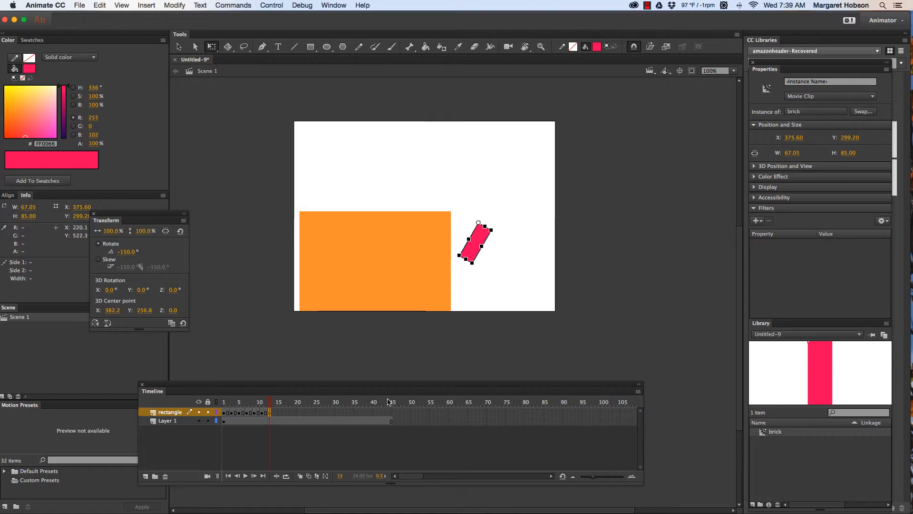
- Add a keyframe at frame 15 of the rectangle layer, with the brick lowered further and rotated to -120°
left_click(279, 413)
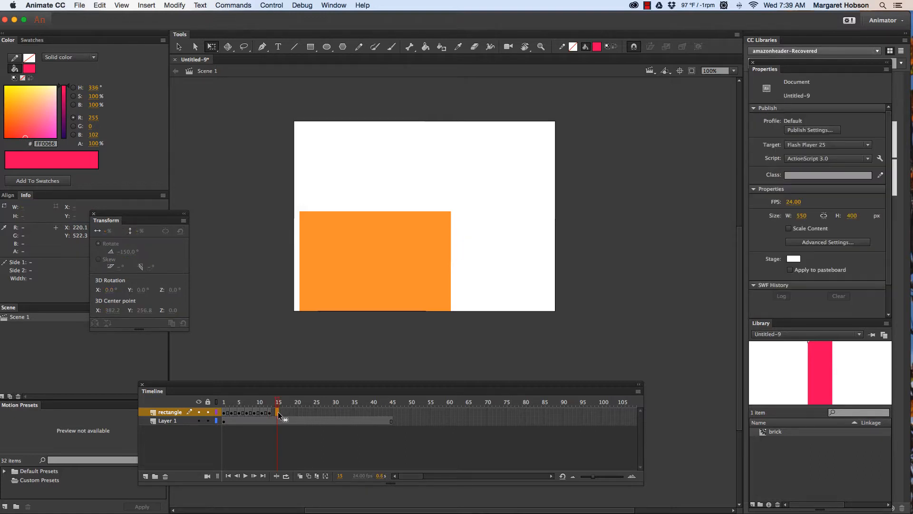
key("F6")
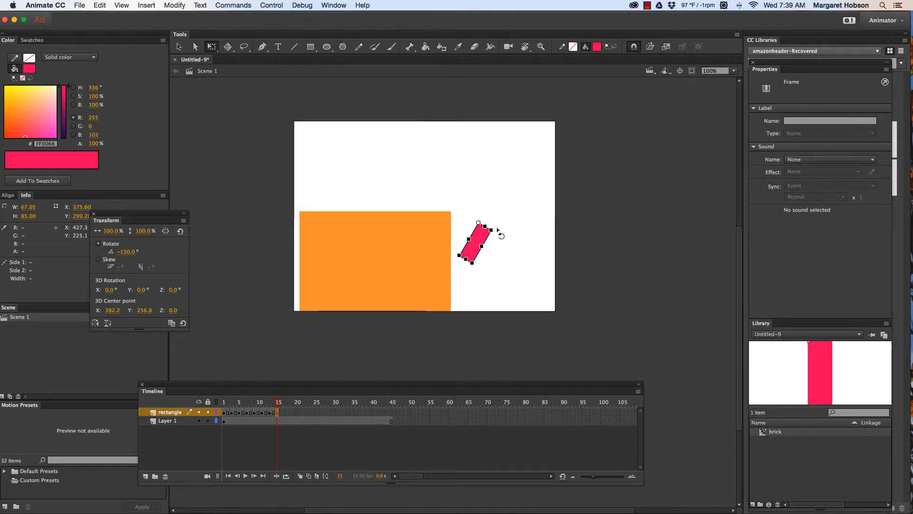
left_click_drag(501, 235, 493, 252)
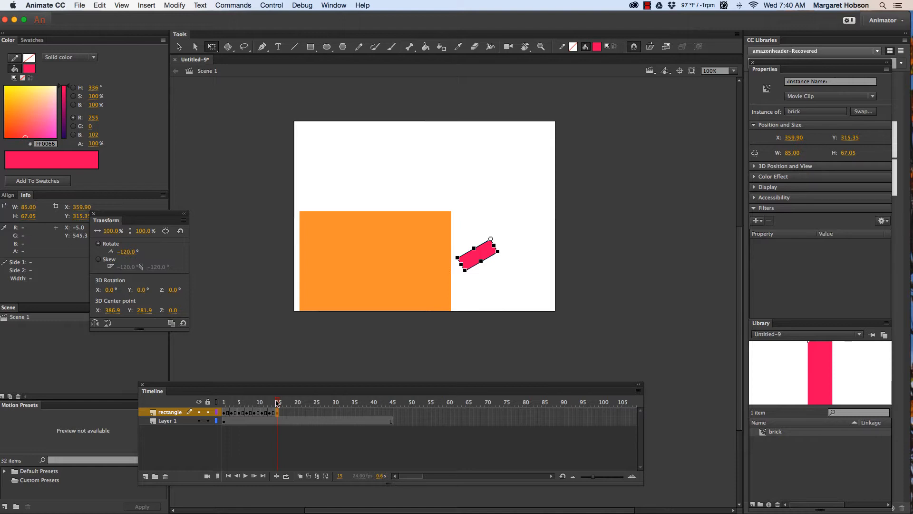
- Play back the animation through frame 15 to check the brick's fall so far
mouse_move(278, 403)
left_mouse_down()
mouse_move(267, 404)
mouse_move(284, 404)
left_mouse_up()
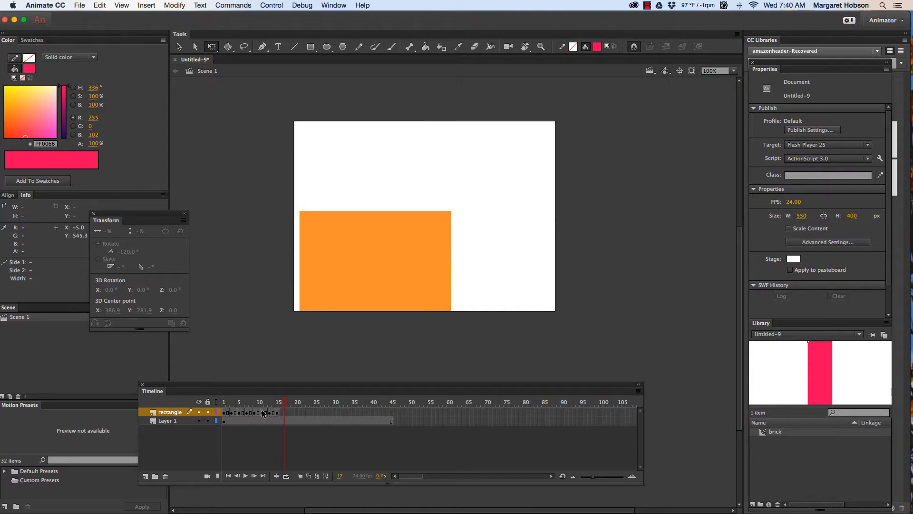
key("shift+comma")
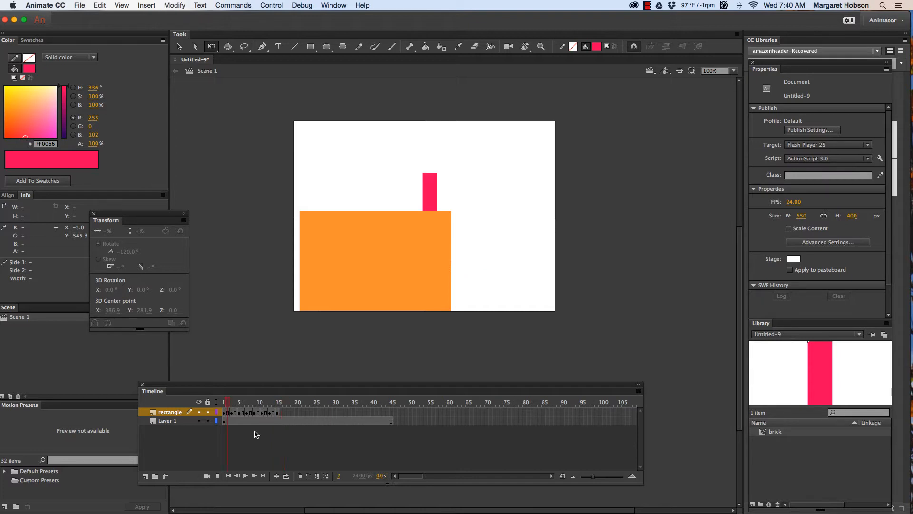
key("period")
- Add a keyframe at frame 17 of the rectangle layer, with the brick lowered and rotated to -105°
left_click(280, 412)
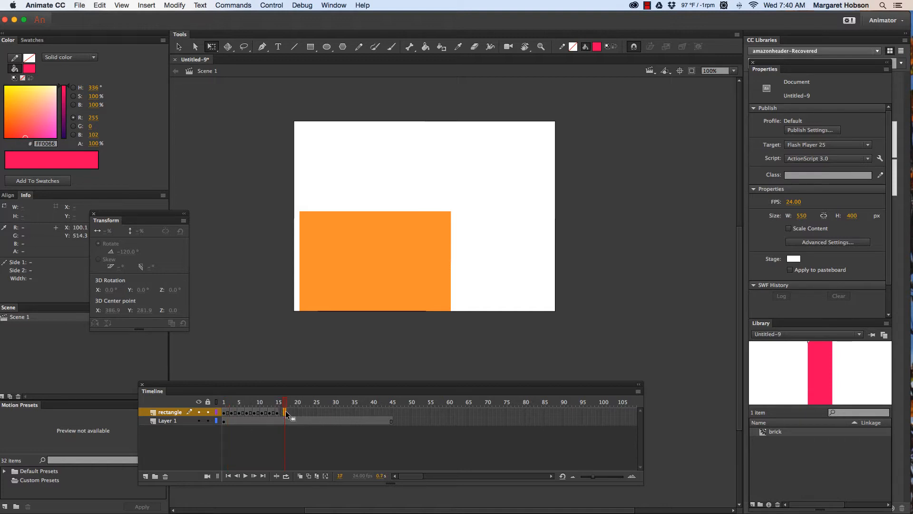
left_click(285, 412)
key("F6")
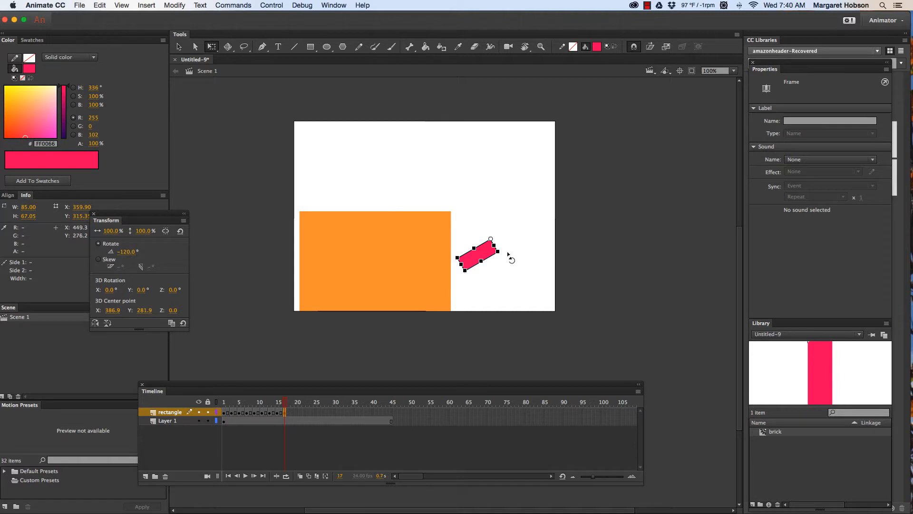
left_click_drag(505, 251, 495, 266)
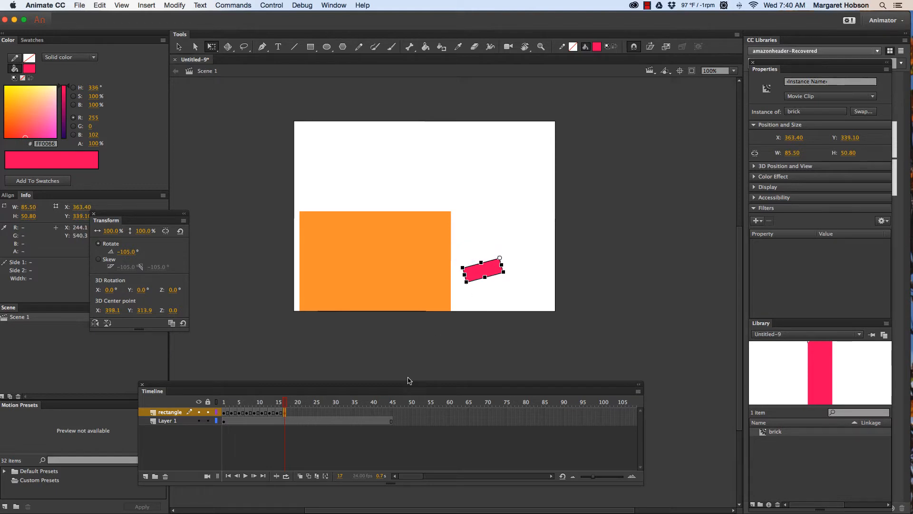
- Add a keyframe at frame 19 of the rectangle layer, with the brick lowered and rotated to -98°
left_click(291, 412)
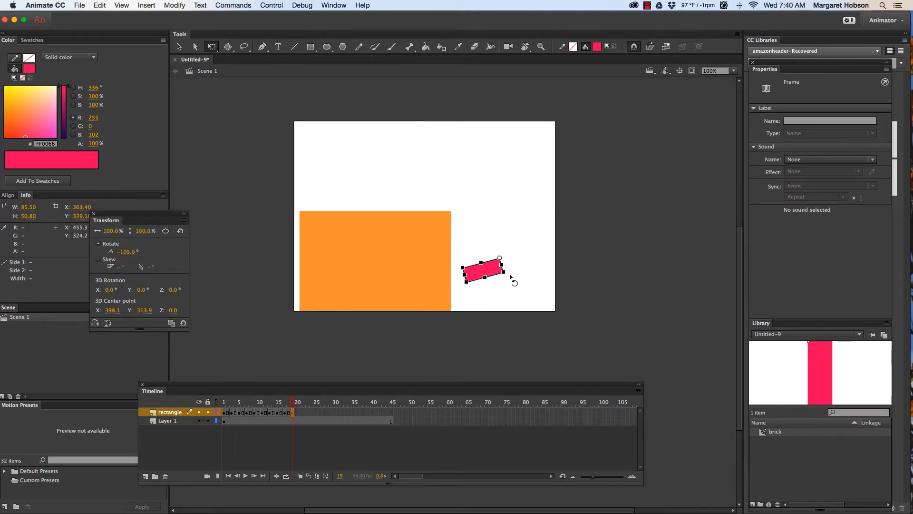
left_click(511, 281)
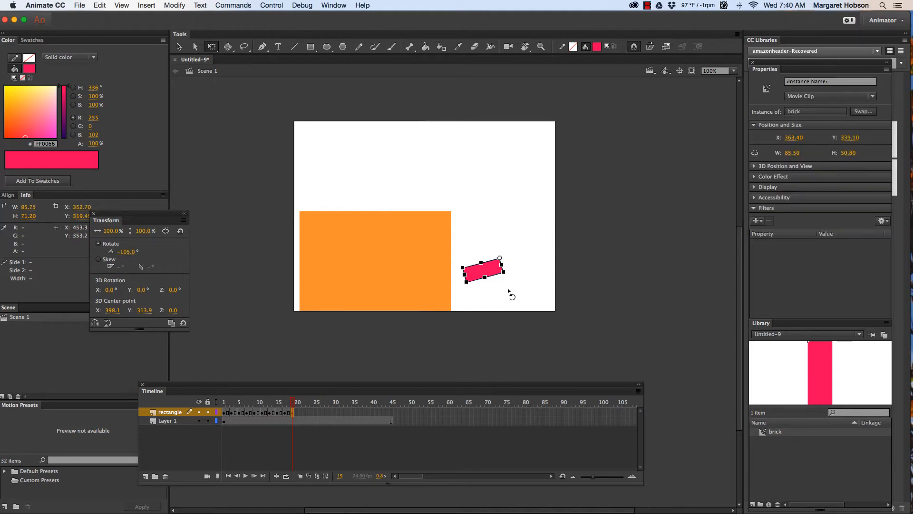
left_click_drag(511, 290, 471, 293)
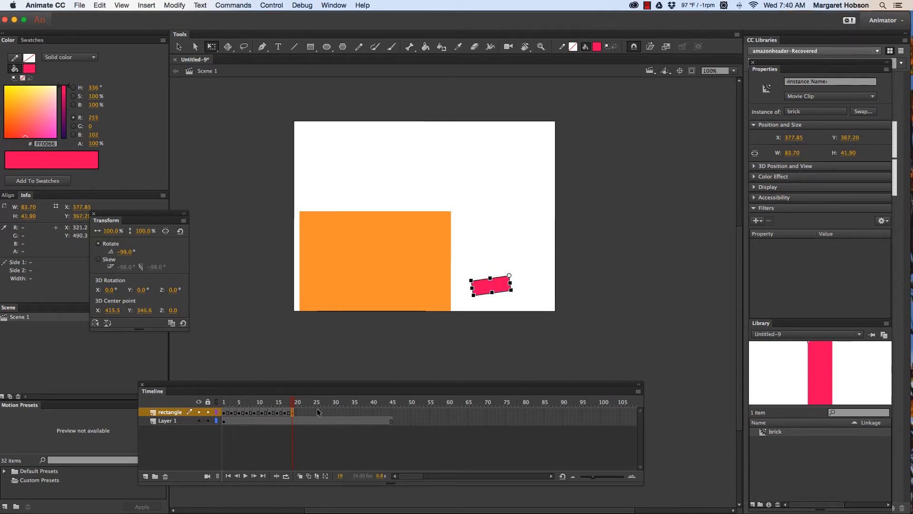
- Add a keyframe at frame 21 of the rectangle layer and move the brick straight down to about Y 390
left_click(301, 412)
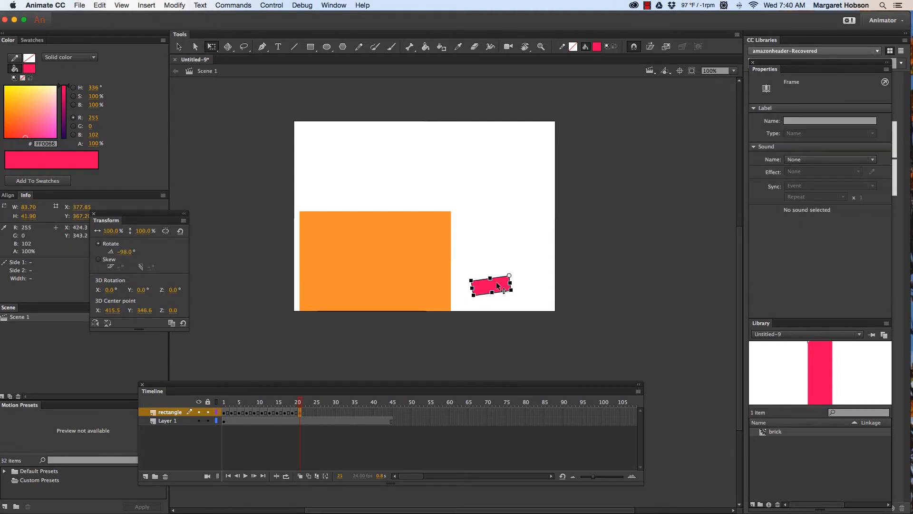
left_click(500, 288)
left_click_drag(500, 288, 502, 299)
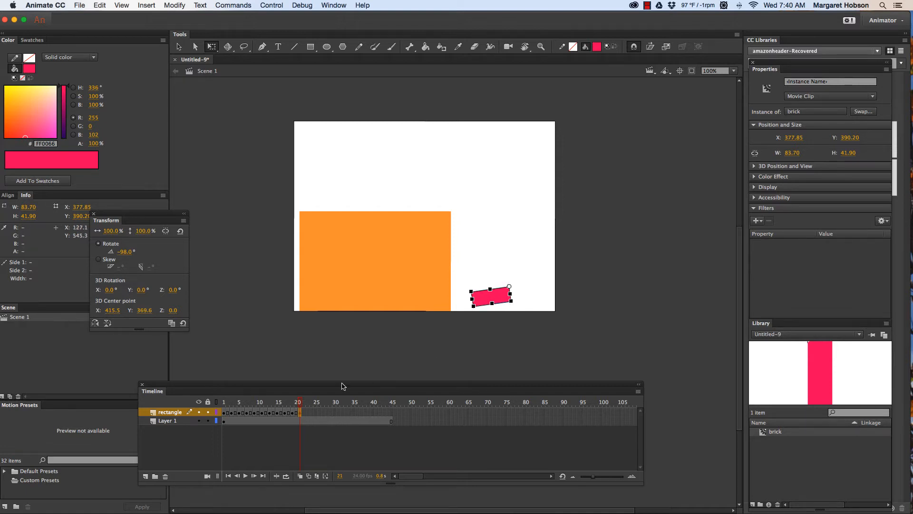
- Add a keyframe at frame 23 and lower the brick to about Y 400 so its corner touches the stage's bottom edge
left_click(307, 412)
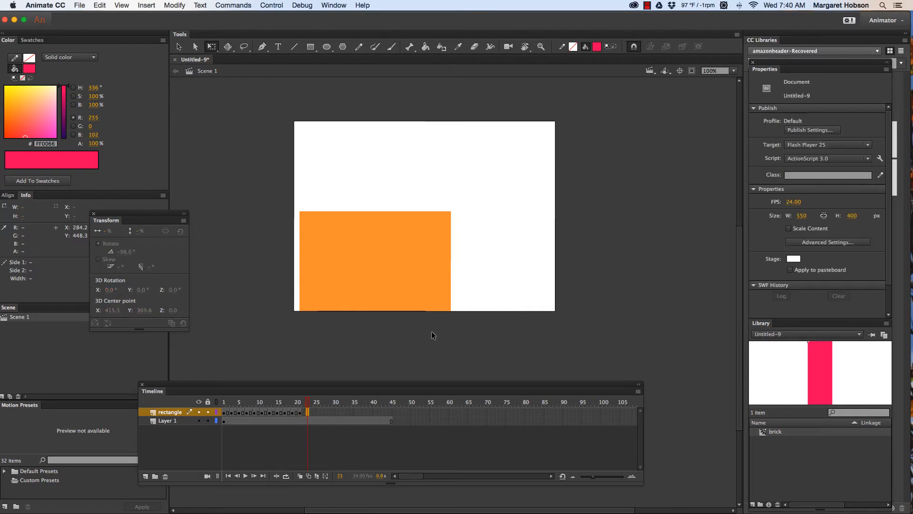
key("F6")
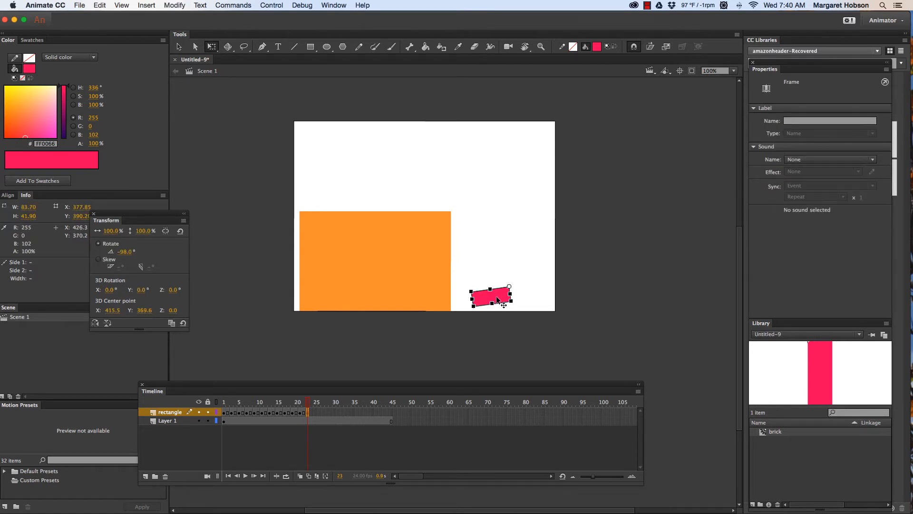
left_click_drag(497, 300, 497, 300)
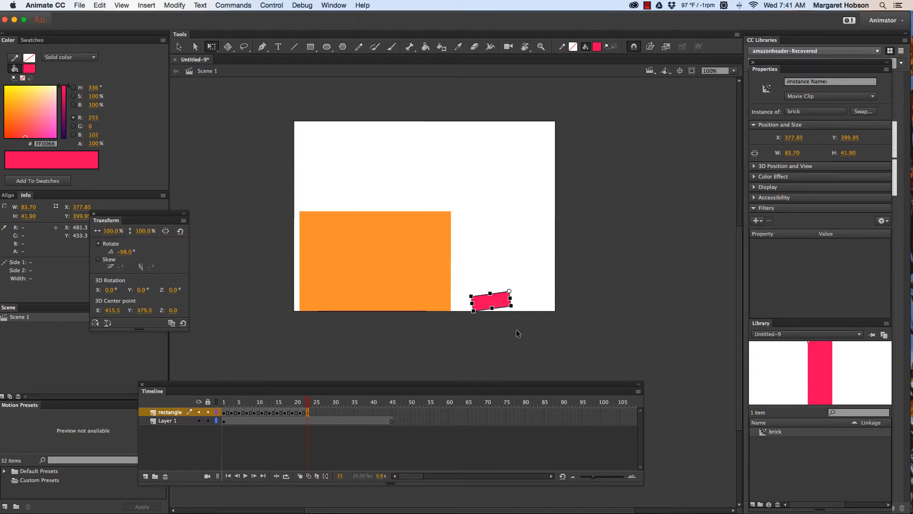
- Add a keyframe at frame 25 of the rectangle layer and rotate the brick to -83°
left_click(316, 412)
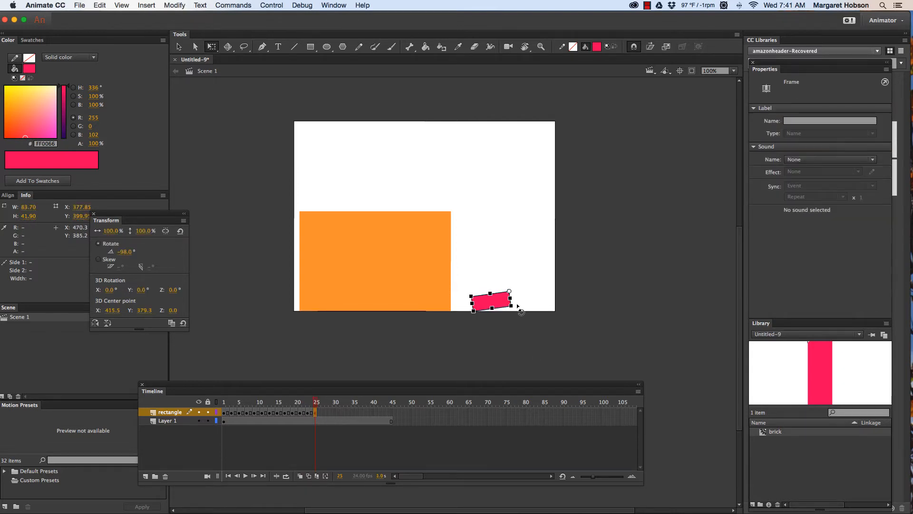
left_click(518, 308)
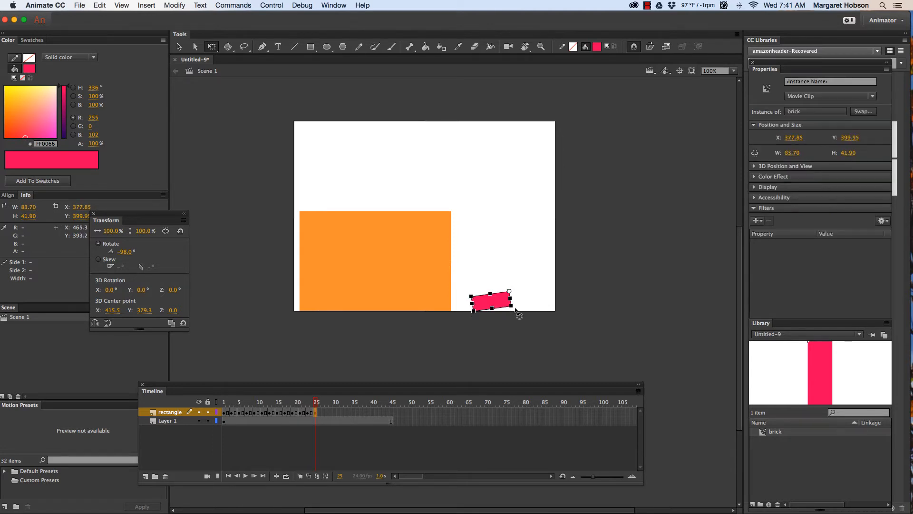
left_click_drag(515, 308, 515, 308)
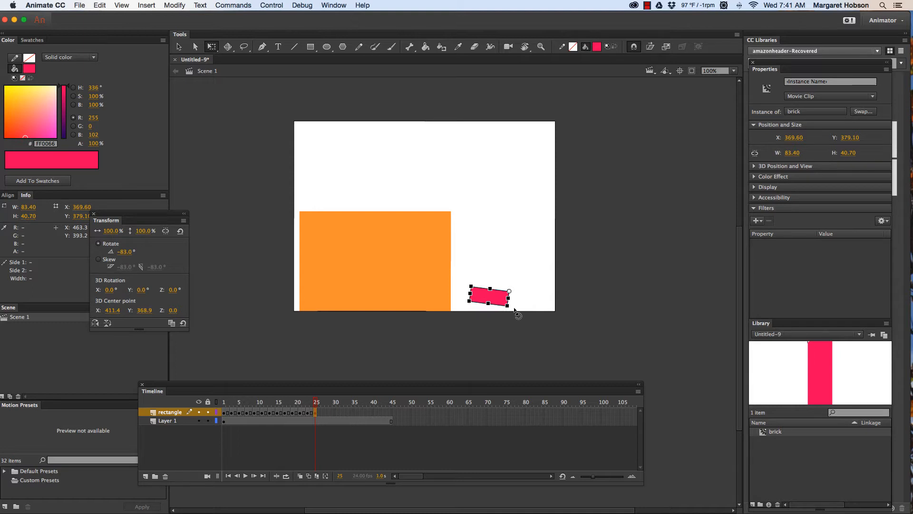
- Lower the brick on frame 25 and level it to about -90.9° so it rests flat along the stage's bottom edge
key("Down")
key("Down")
key("Down")
key("Down")
key("Down")
key("Down")
key("Down")
key("Down")
key("Down")
key("Down")
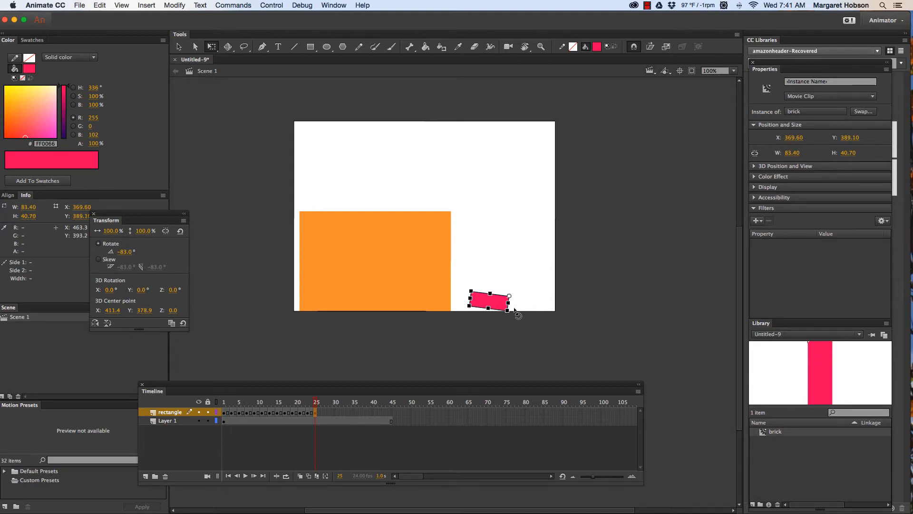
key("Down")
left_click_drag(464, 308, 467, 313)
key("super+z")
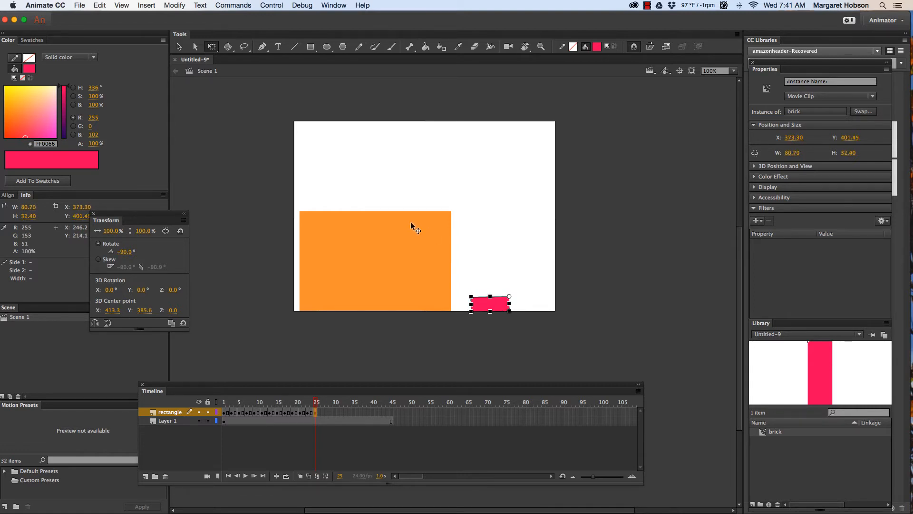
- Play the animation from frame 1 to check the brick's complete fall
left_click_drag(316, 405, 205, 394)
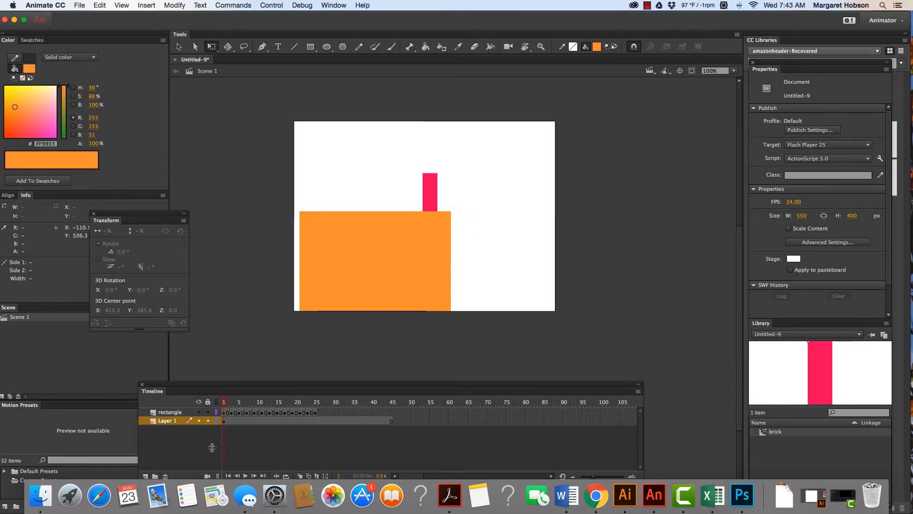
left_click(246, 475)
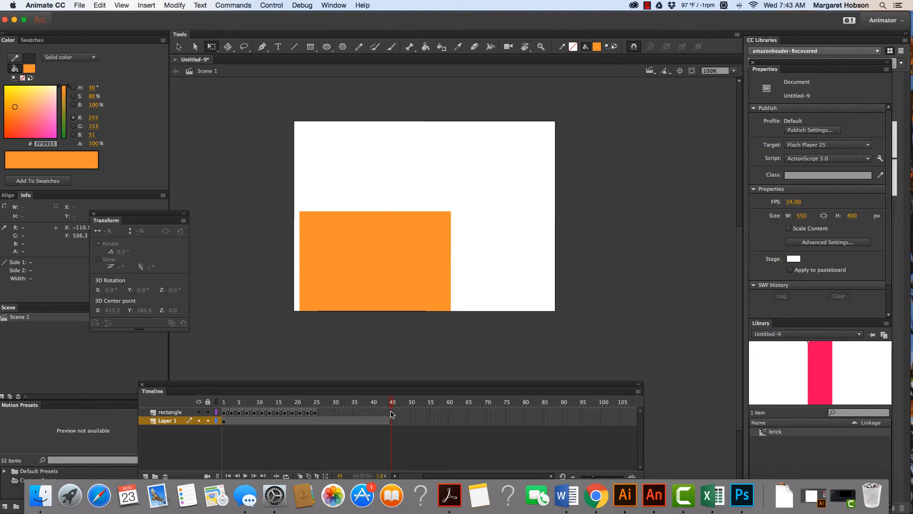
- Add a keyframe at frame 45 of the rectangle layer to hold the landed brick, and replay the animation from frame 1
left_click(392, 412)
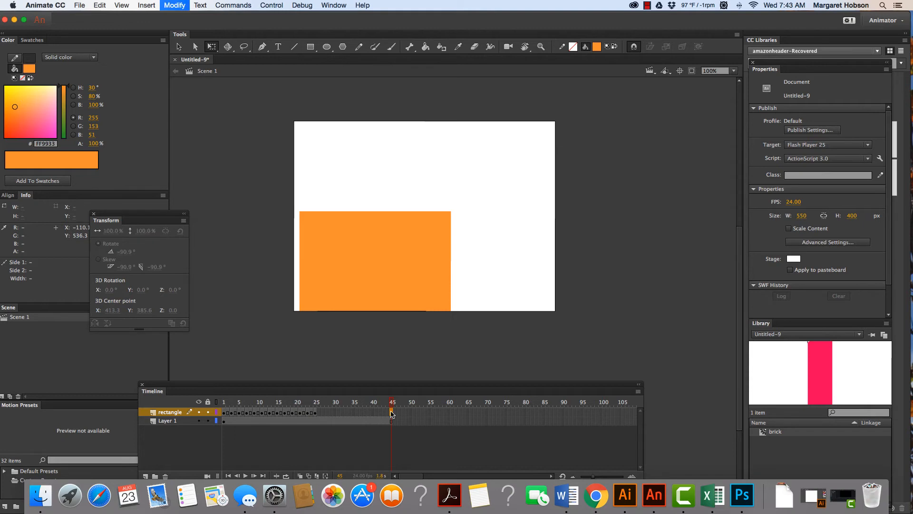
key("F6")
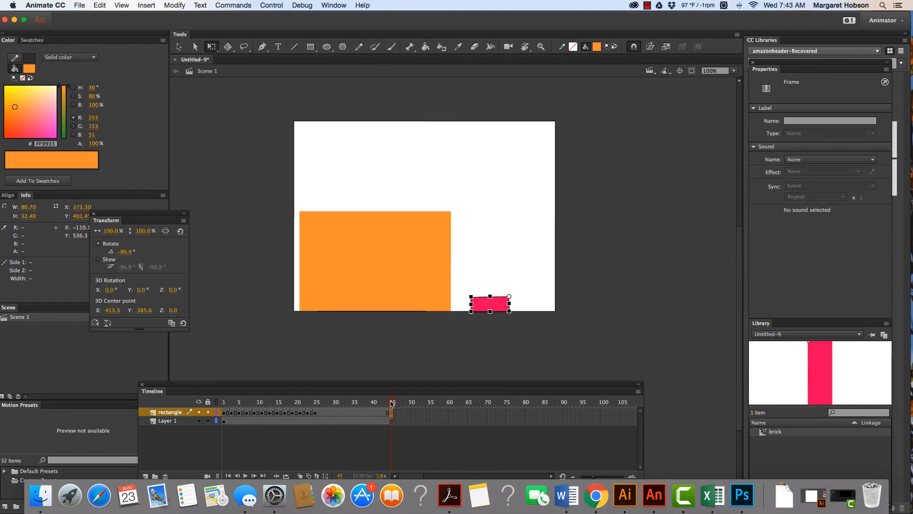
left_click_drag(391, 404, 185, 365)
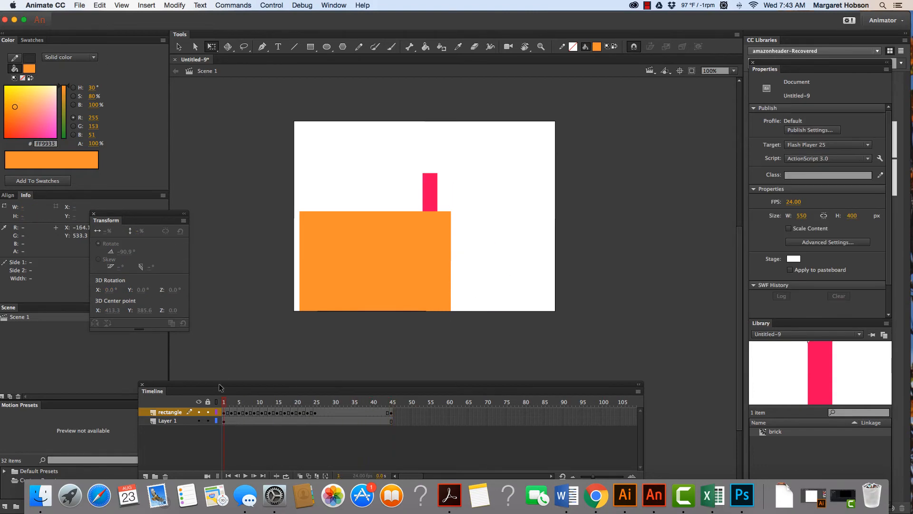
left_click(246, 476)
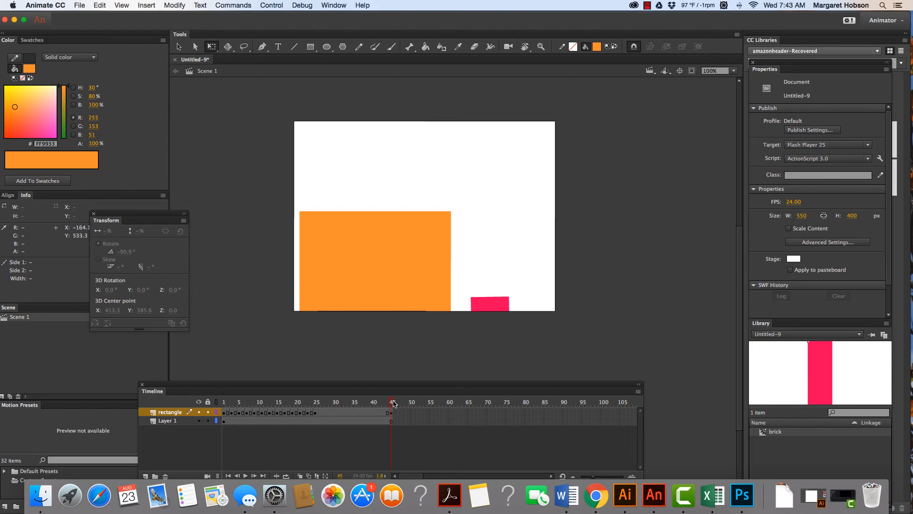
- Turn on onion skin outlines at frame 2 and extend the onion range to about frame 29
left_click_drag(391, 403, 228, 385)
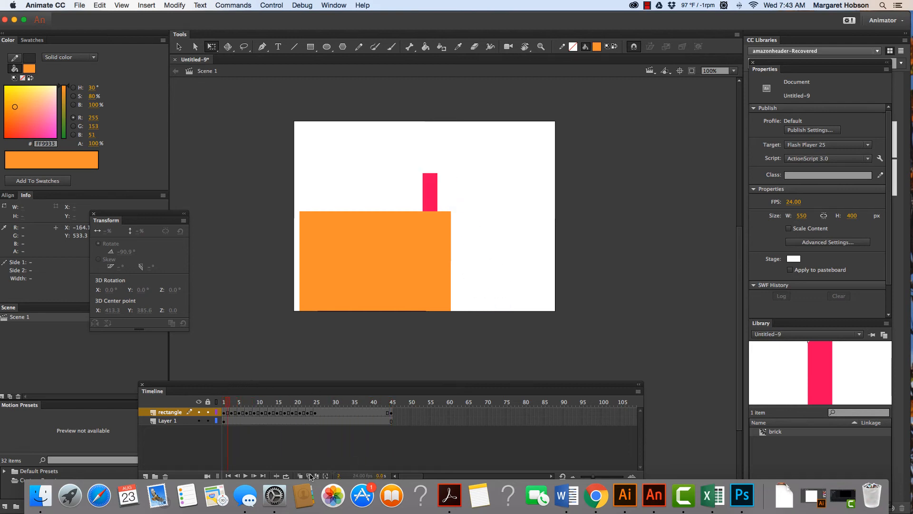
left_click(308, 476)
mouse_move(238, 402)
left_mouse_down()
mouse_move(332, 403)
mouse_move(331, 411)
left_mouse_up()
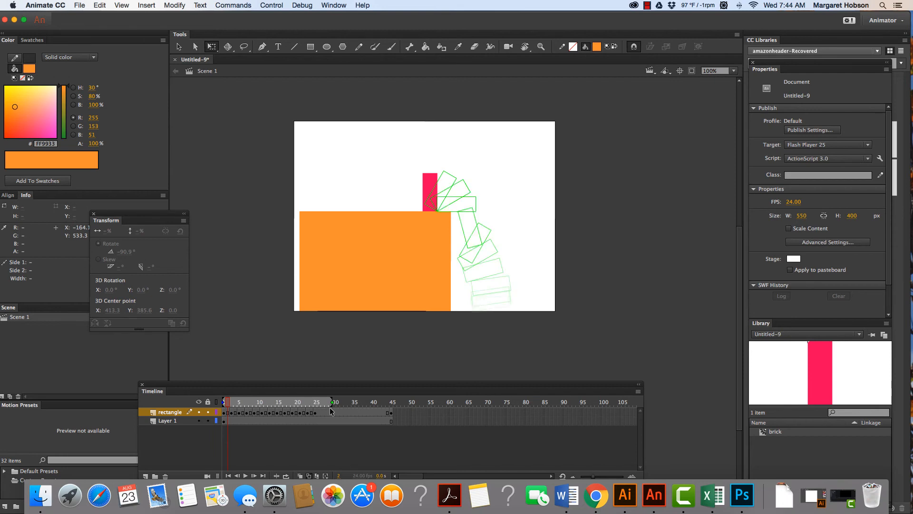